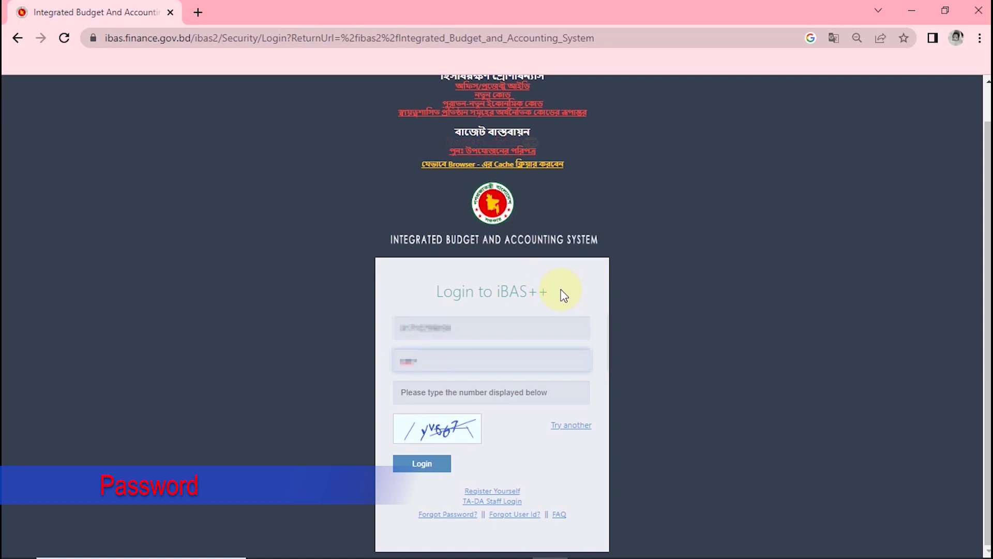
- Log in with the account password and captcha code, then enter the Budget Execution subsystem
text(••)
key(Tab)
text(yv)
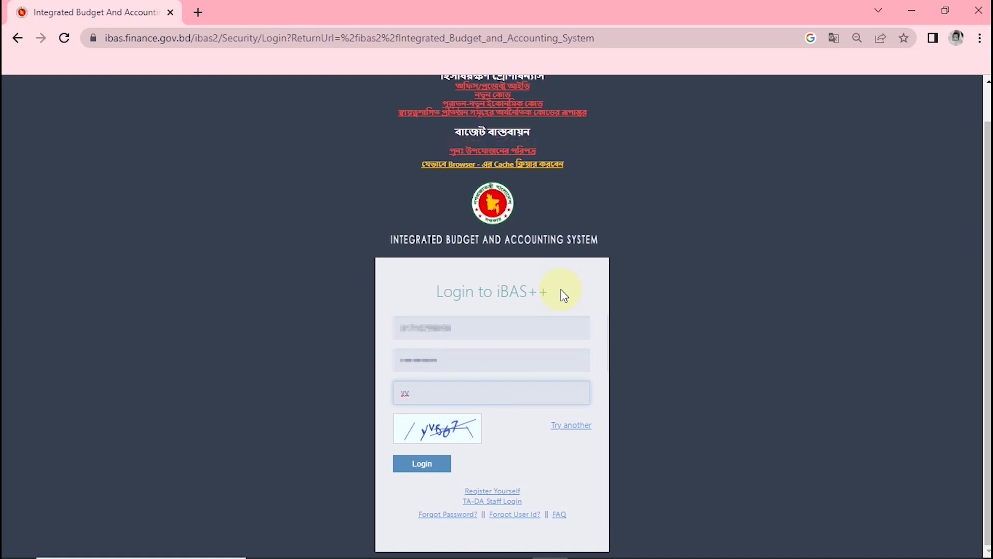
text(667)
click(422, 463)
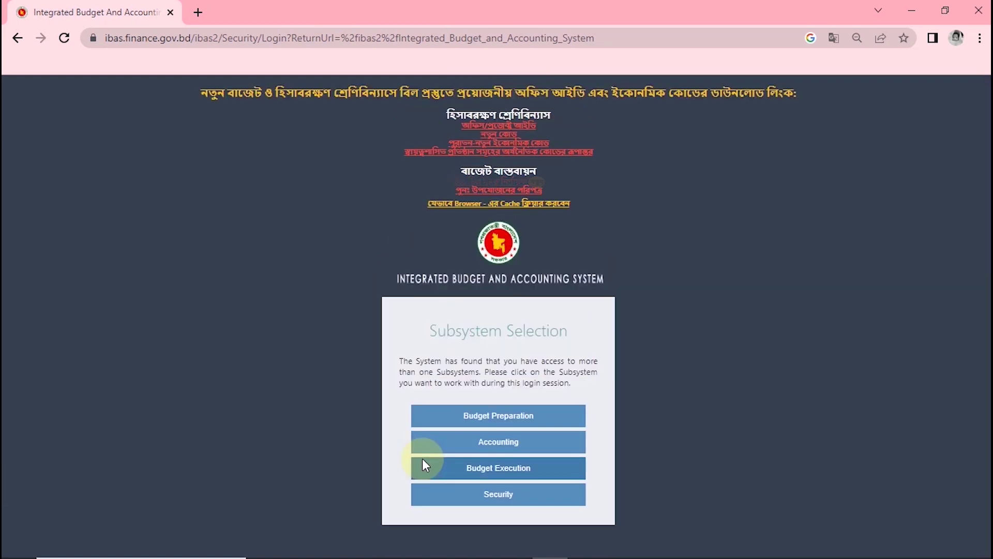
click(487, 471)
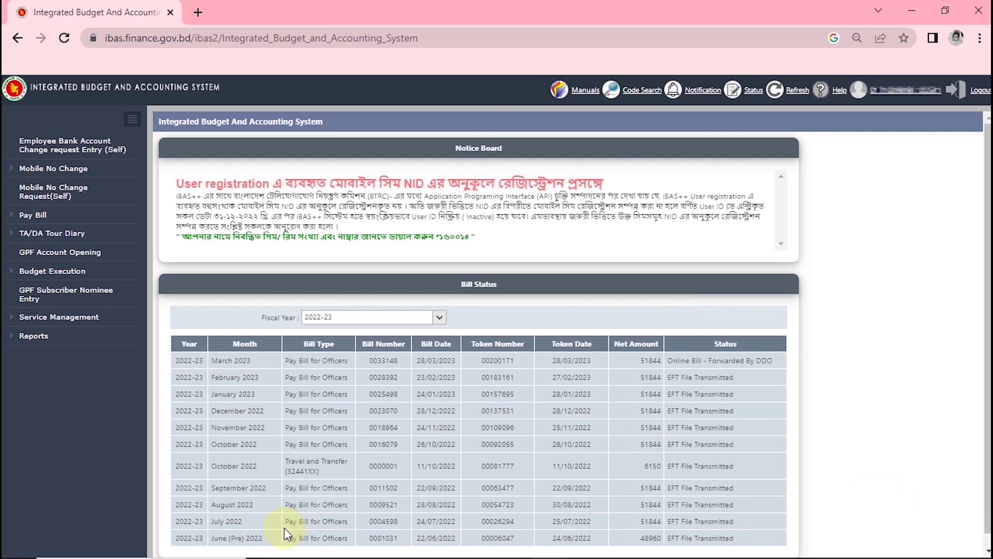
- Open the PRL Entry form from the Service Management menu
click(42, 322)
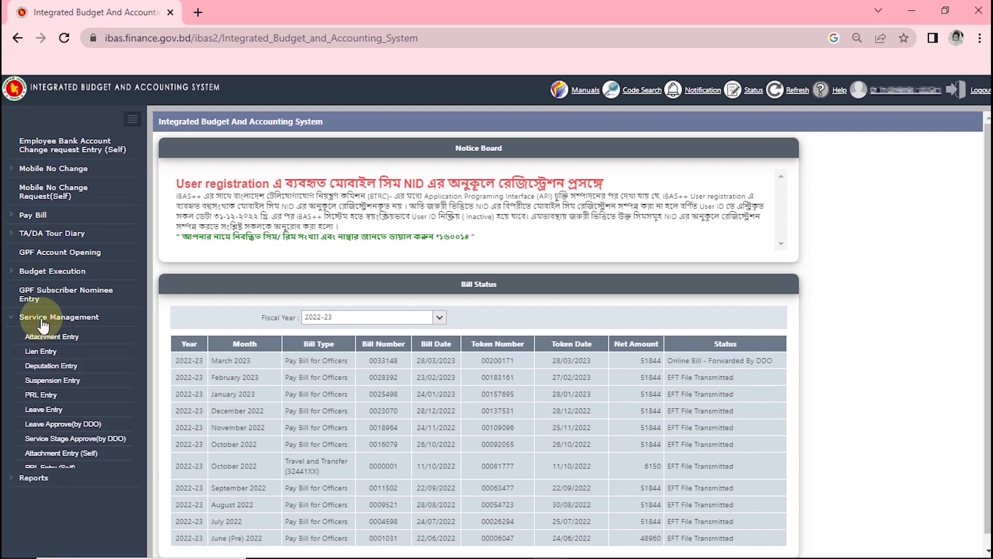
click(37, 403)
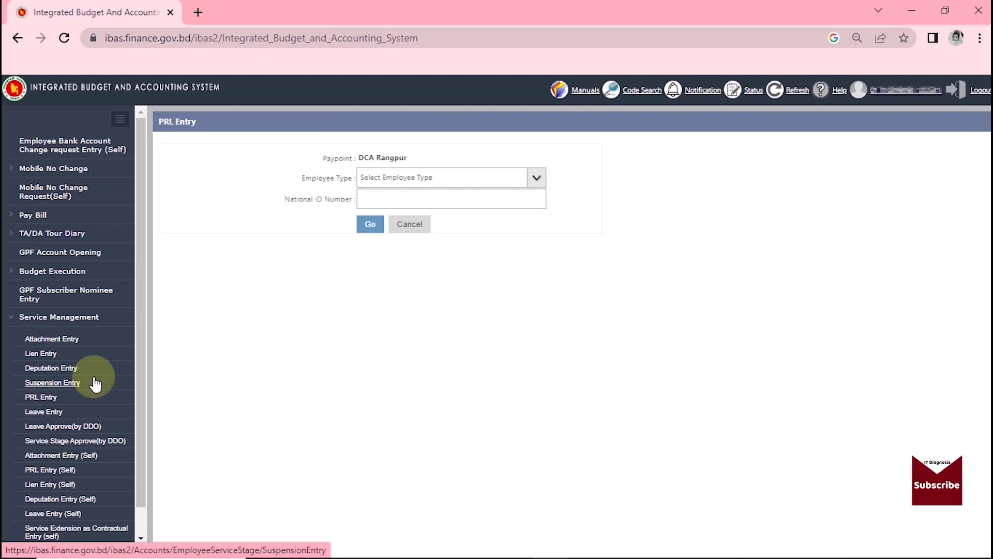
- Choose GoB Staff as employee type and look up the employee by national ID number
click(536, 182)
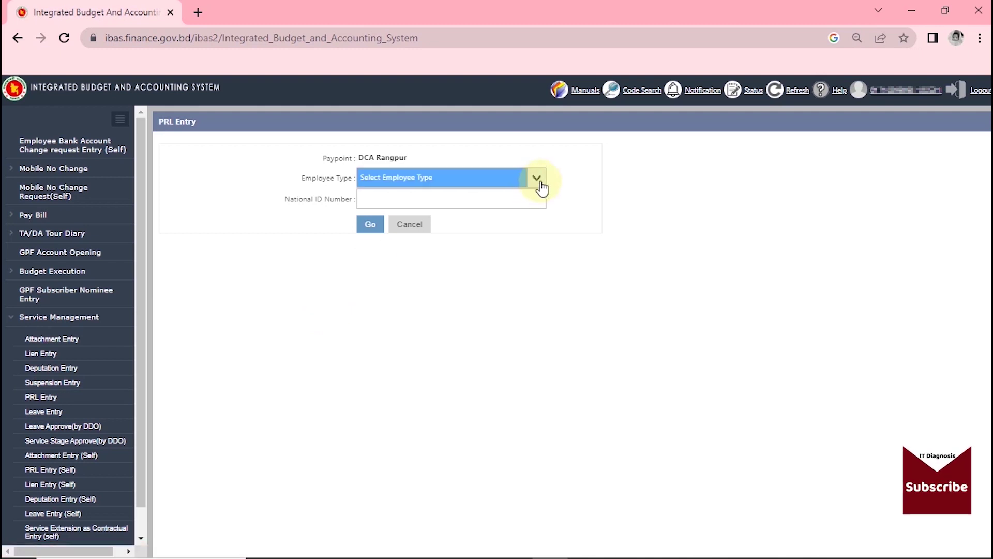
click(536, 181)
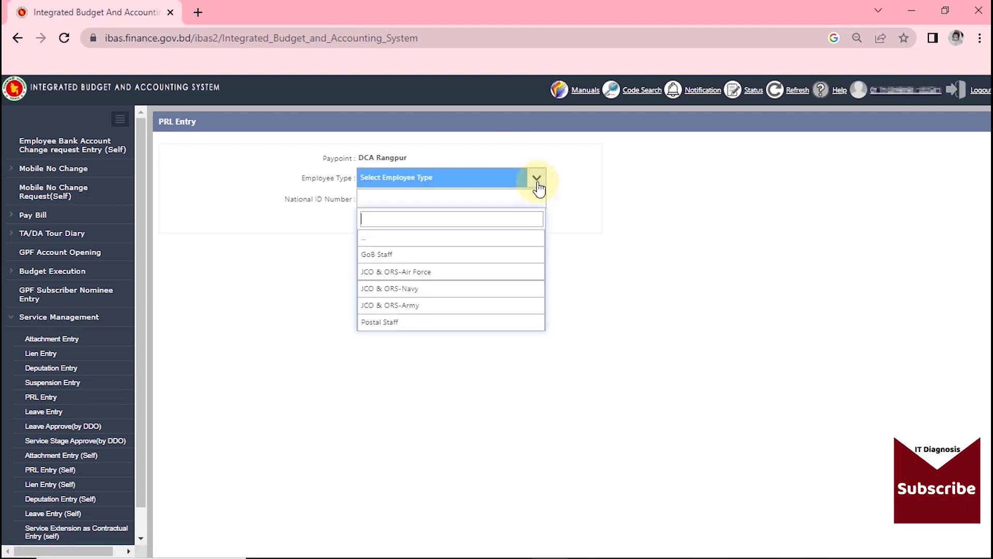
click(434, 255)
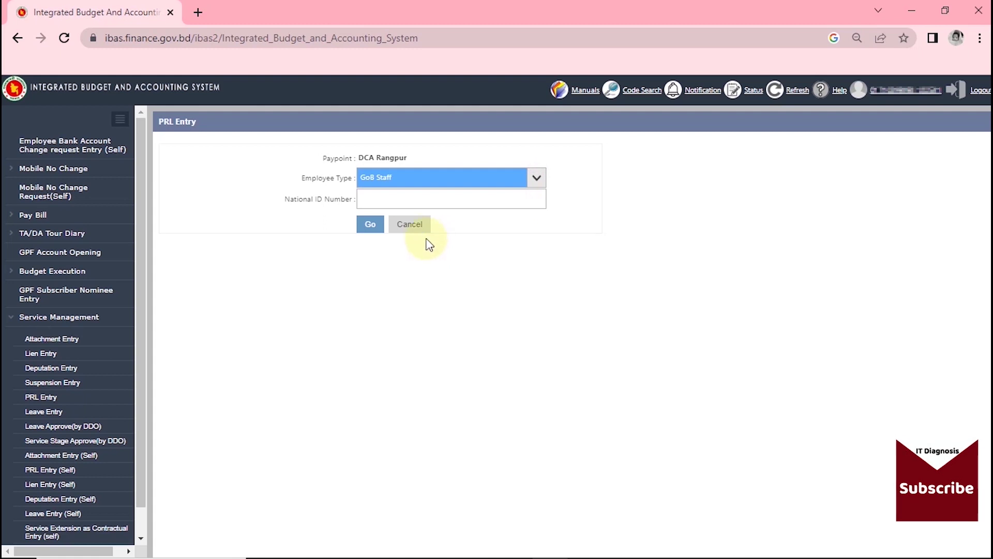
click(357, 199)
text(000000000)
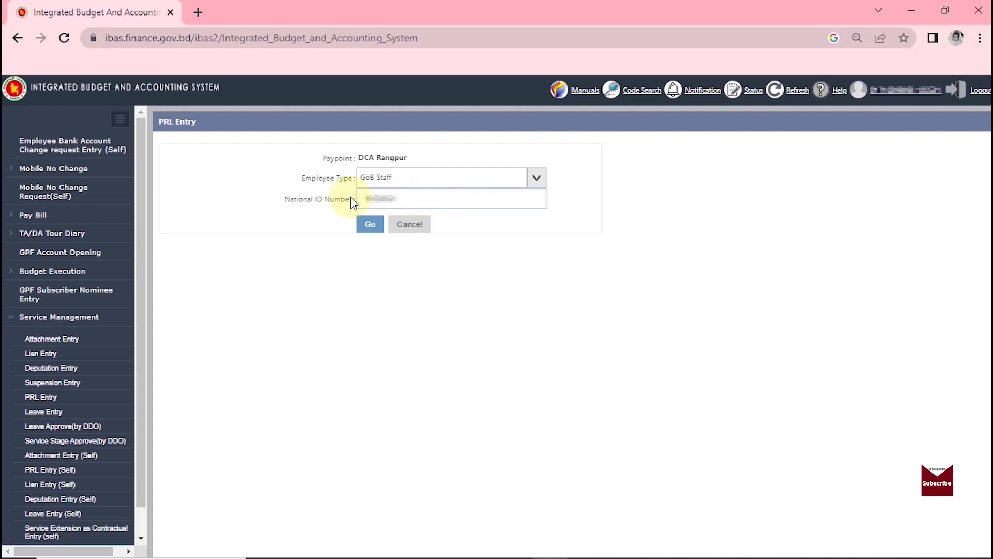
text(000)
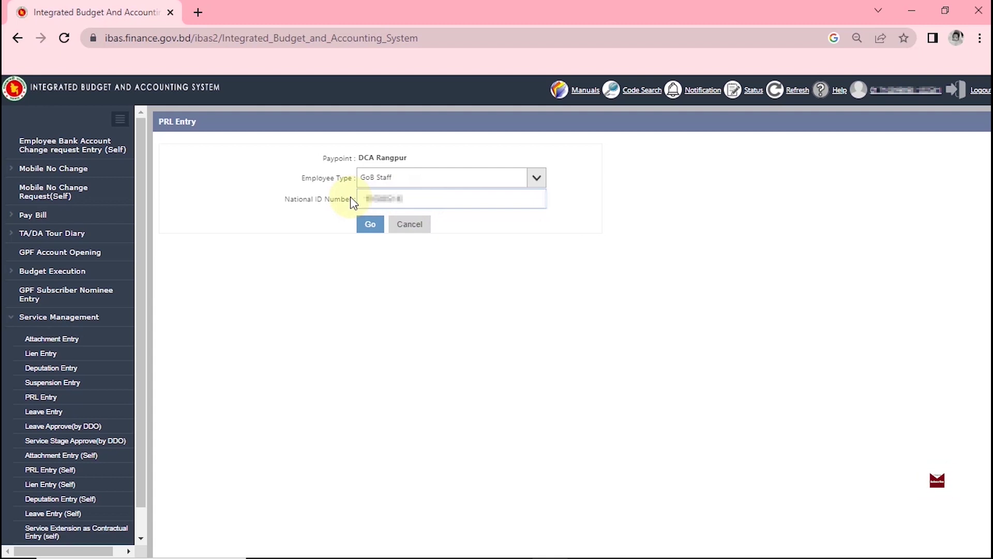
text(000000000)
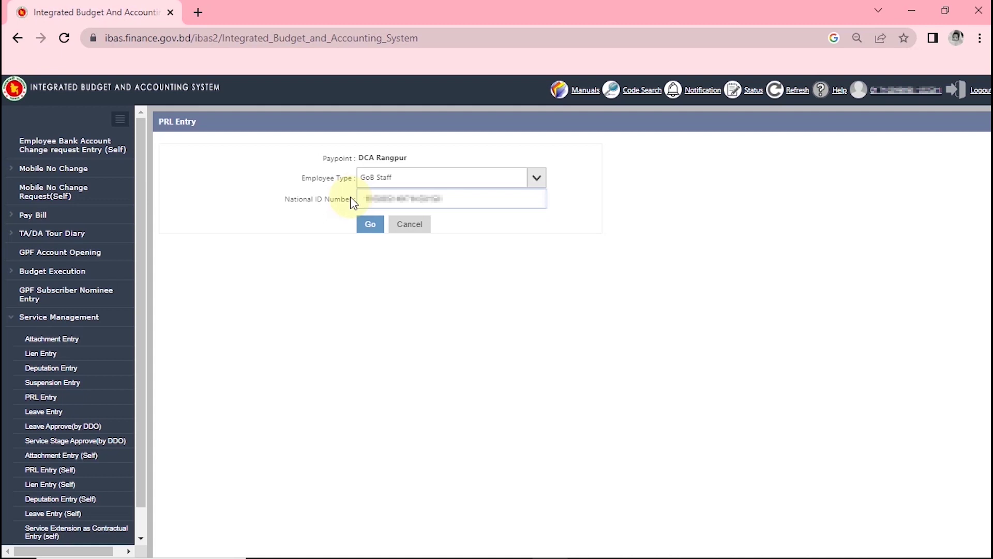
click(369, 225)
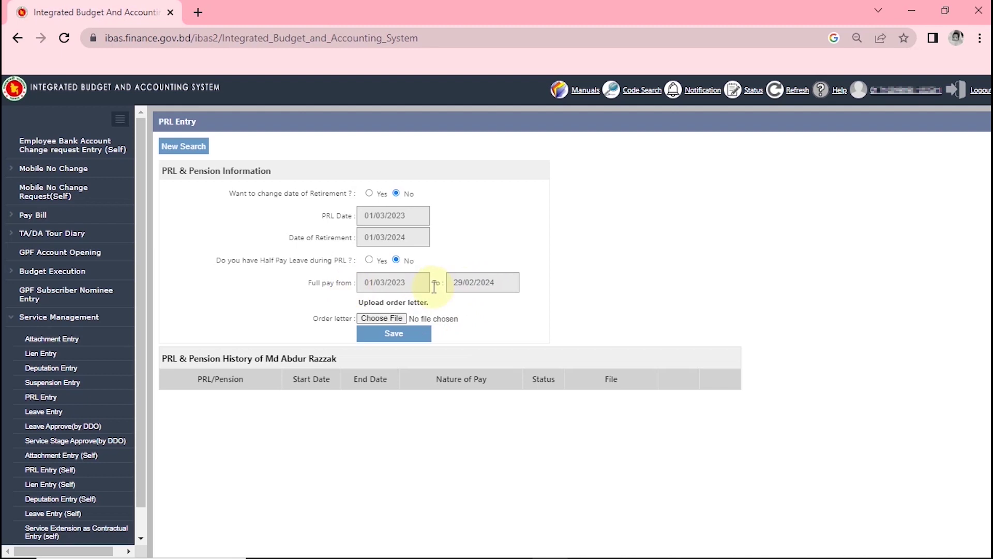
- Attach the employee's order letter PDF from the Desktop and save the PRL entry
click(383, 317)
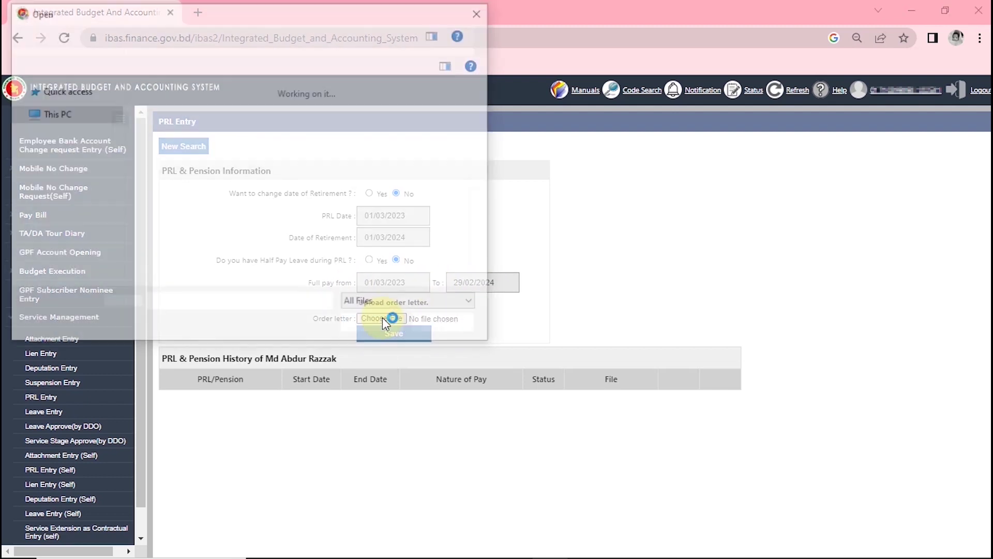
drag(485, 111, 475, 259)
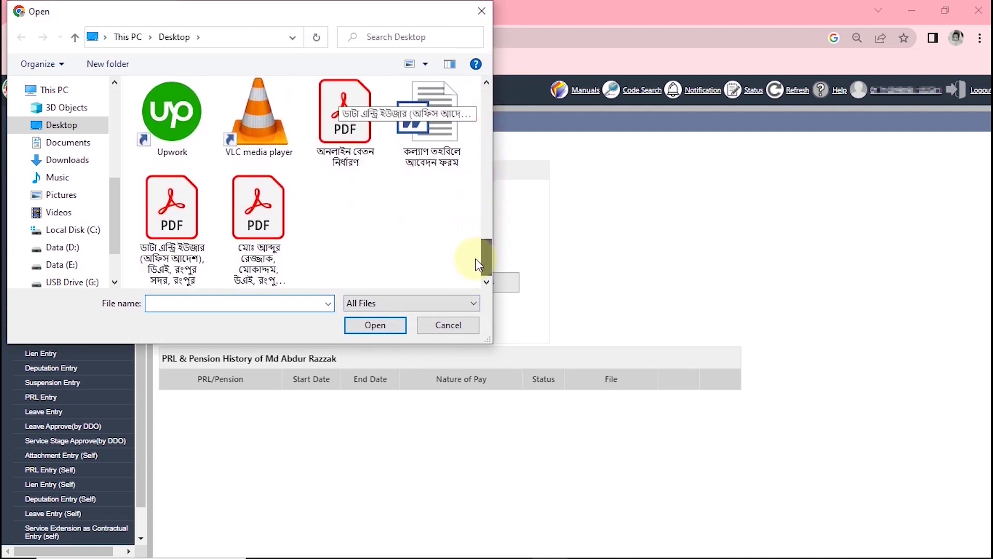
click(278, 262)
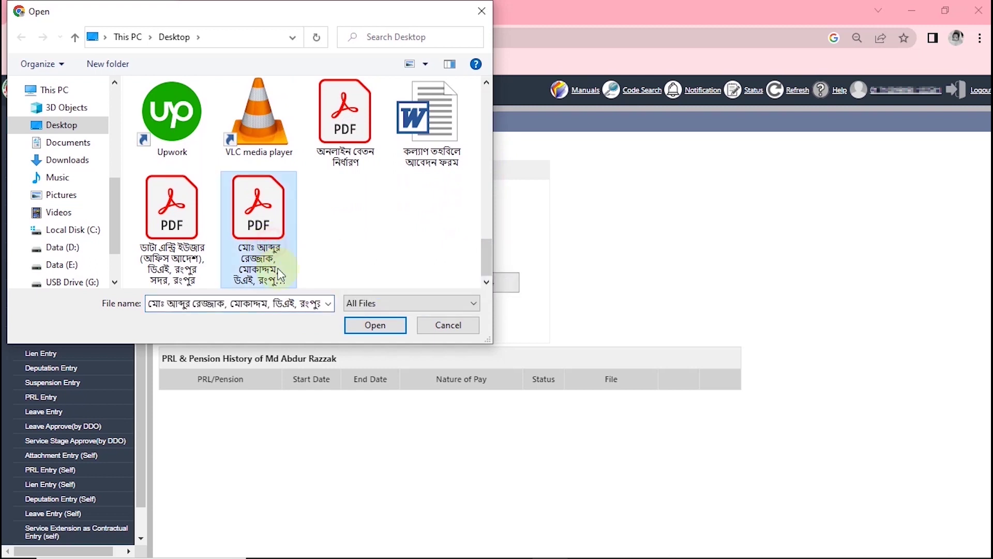
click(375, 326)
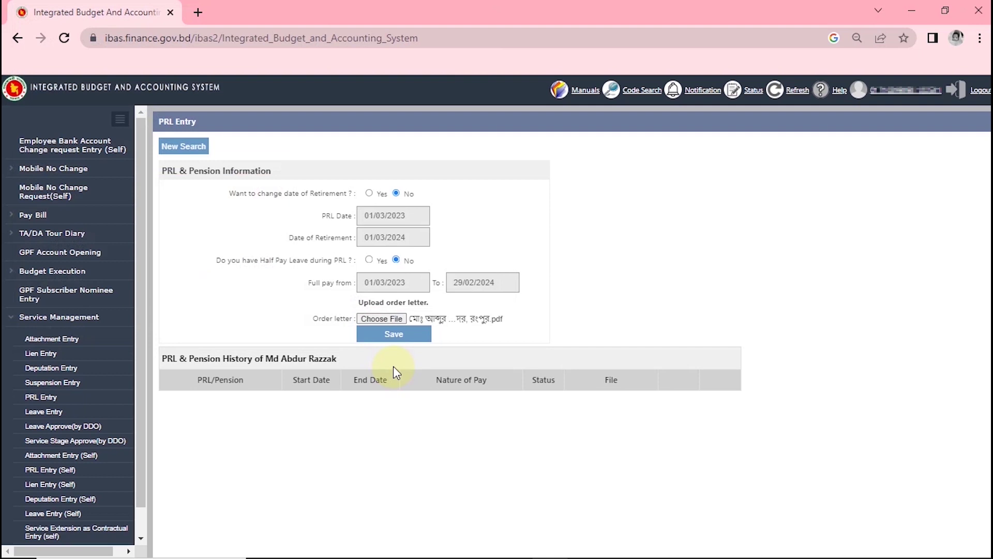
click(394, 335)
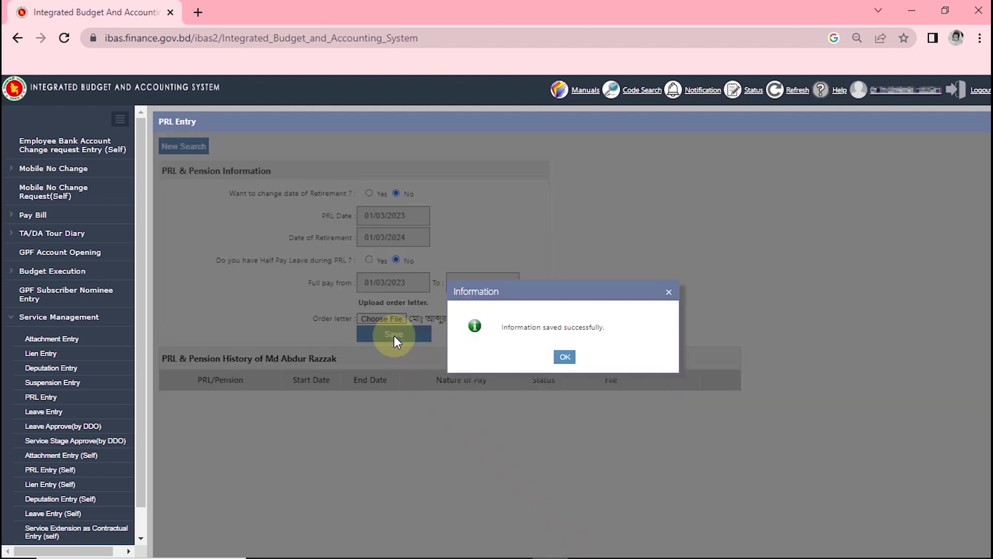
click(562, 359)
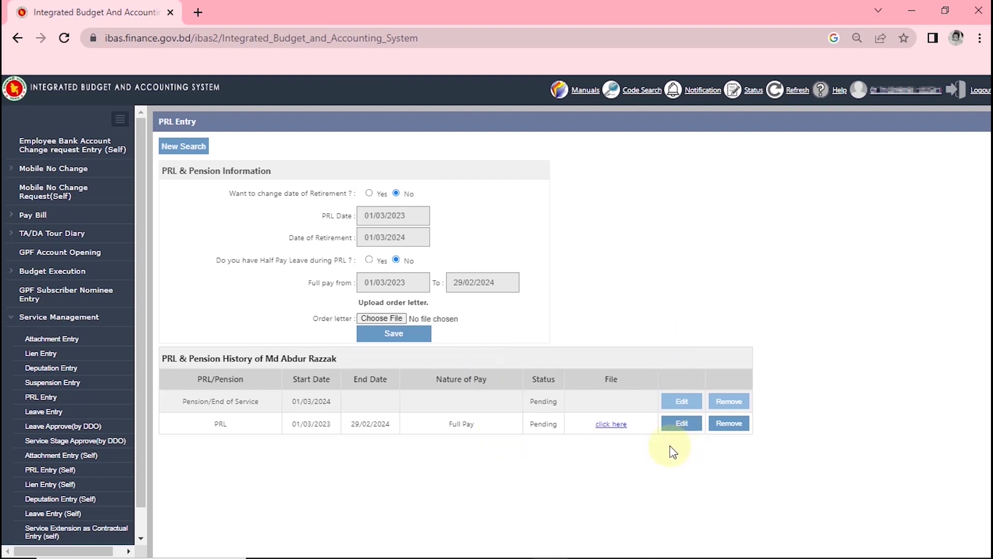
click(611, 425)
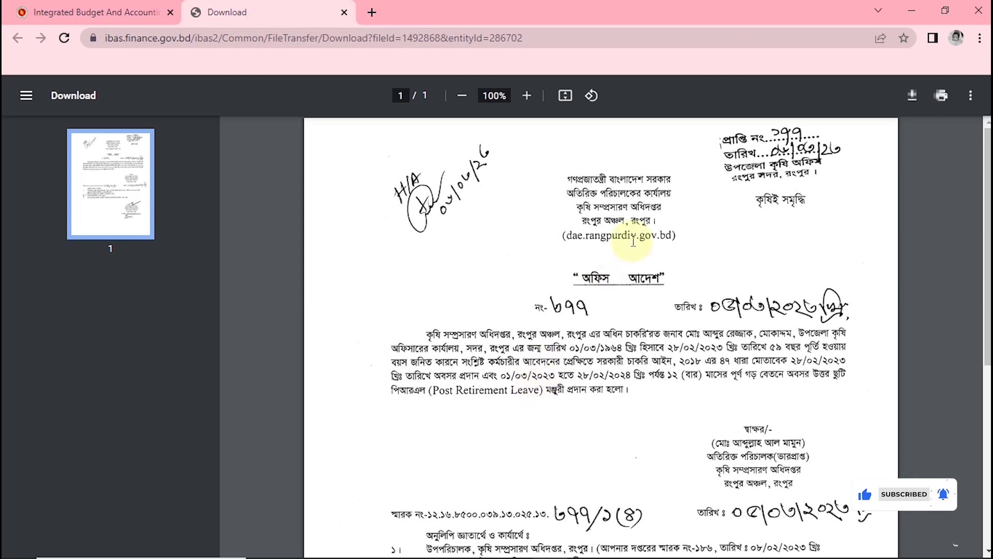
key(ctrl+w)
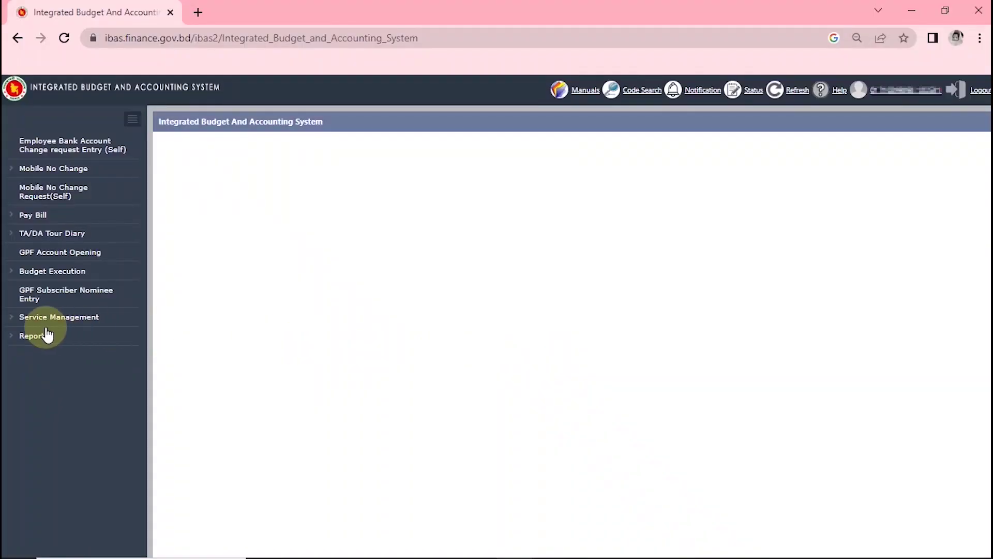
- Expand the Service Management menu in the sidebar
click(14, 318)
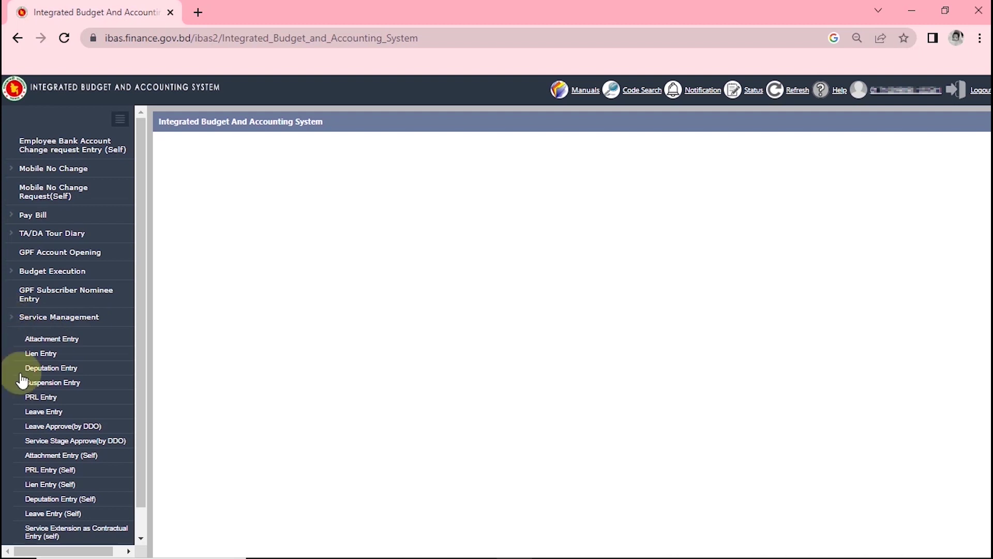
- On Service Stage Approve, set the stage to PRL, fill in the employee's national ID, and search
click(38, 446)
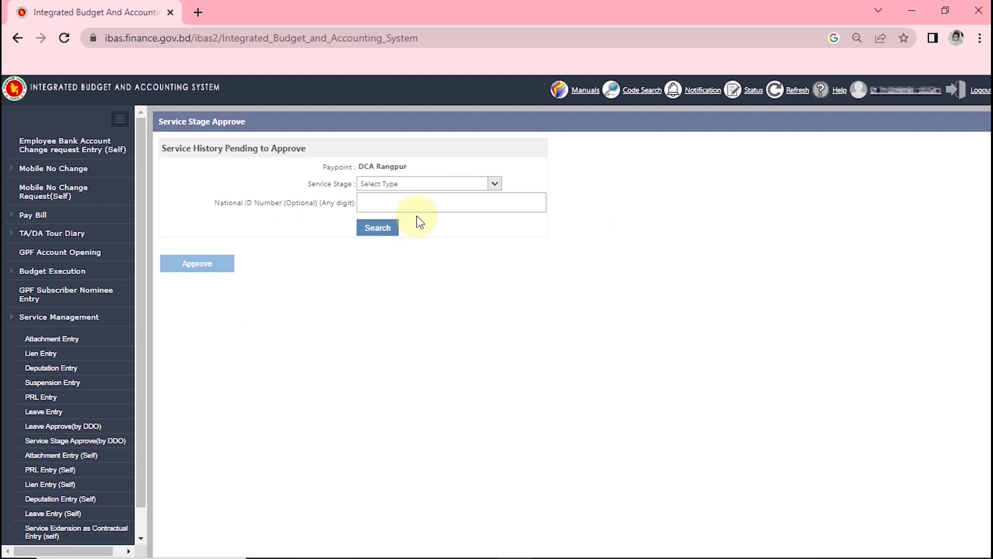
click(494, 185)
click(498, 187)
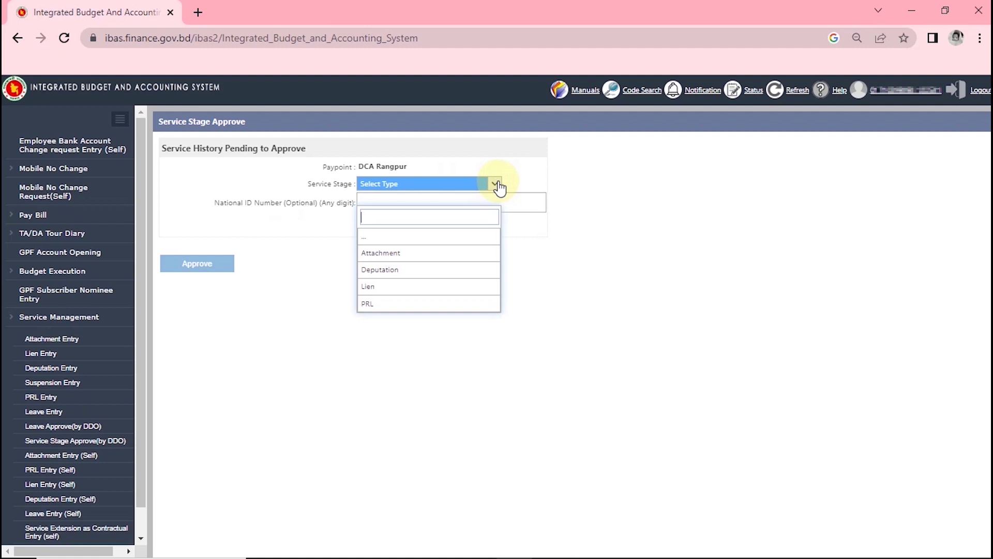
click(416, 254)
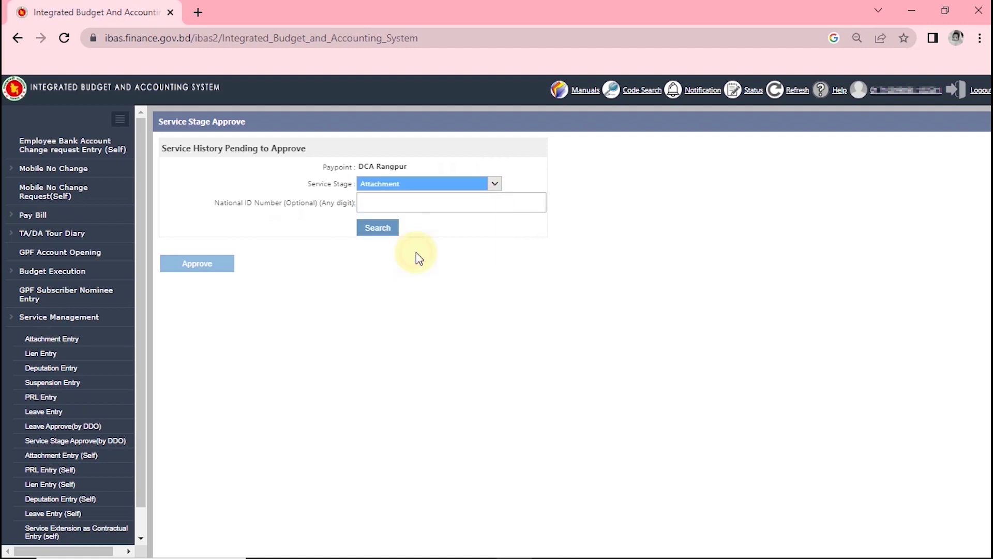
click(497, 185)
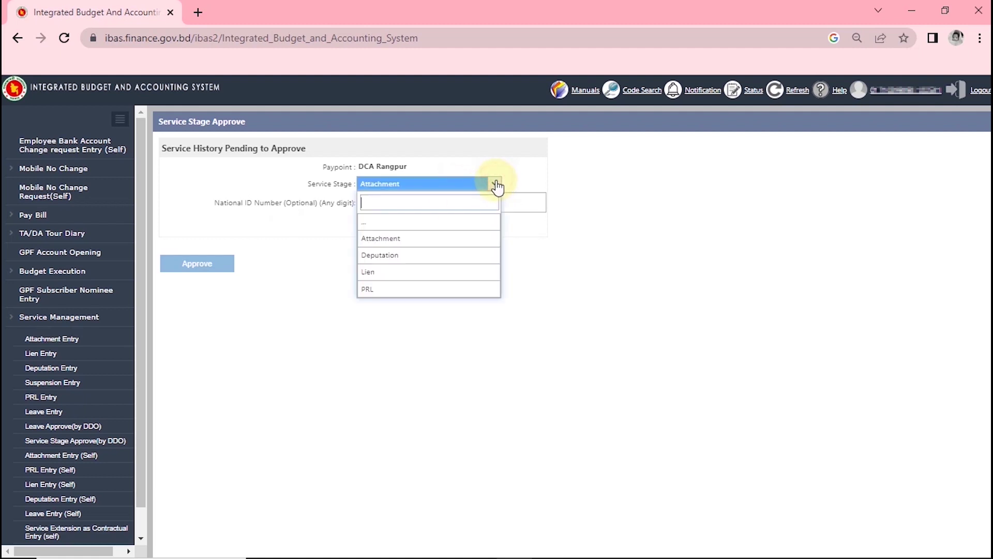
click(381, 289)
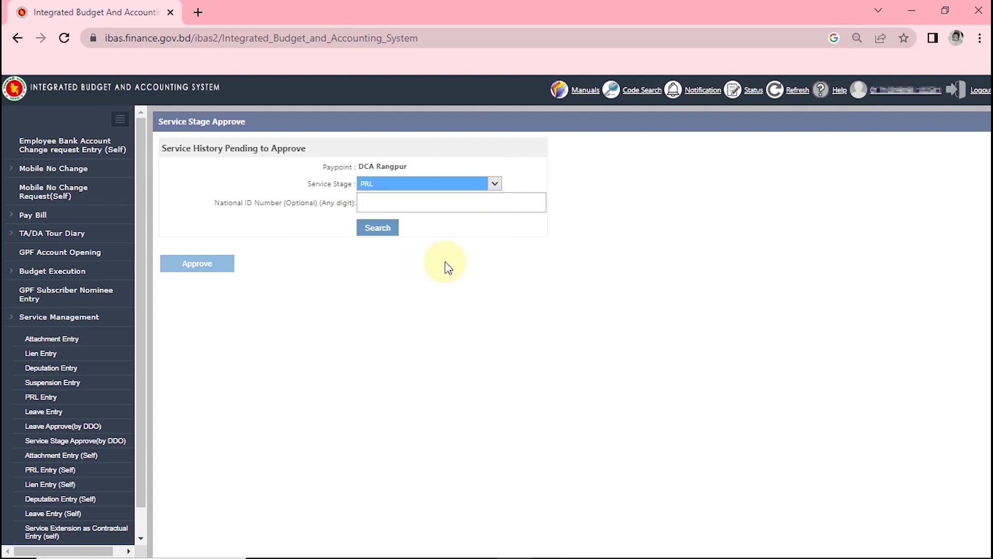
click(427, 205)
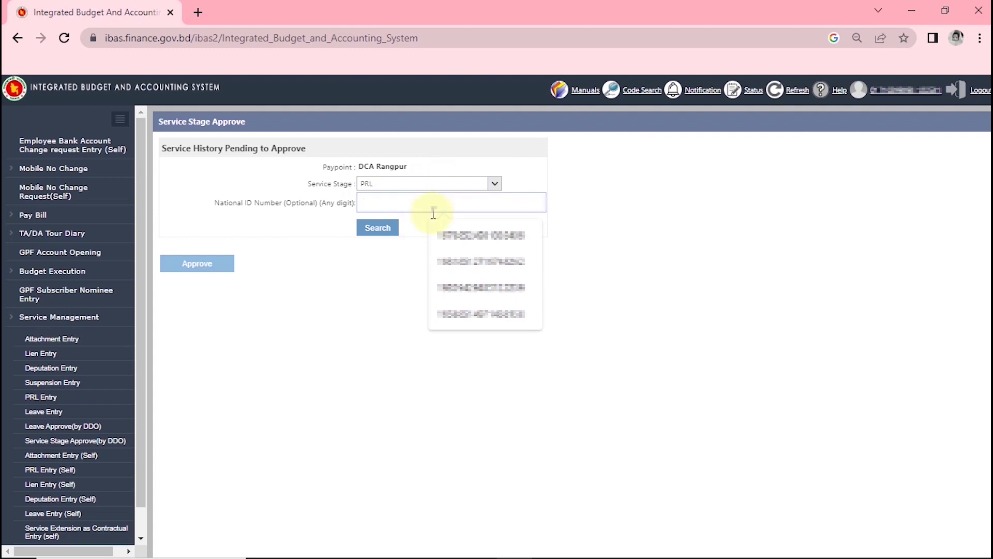
click(464, 319)
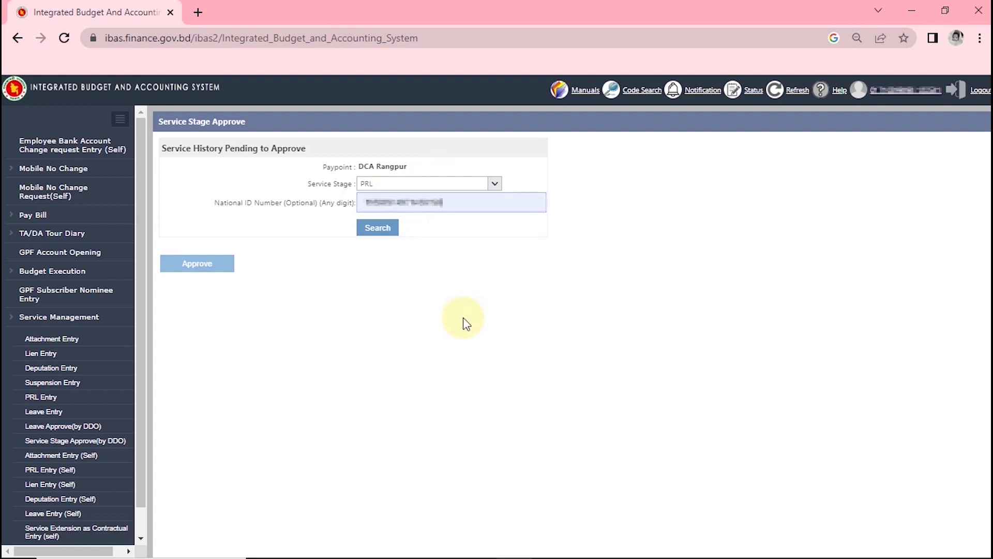
click(378, 228)
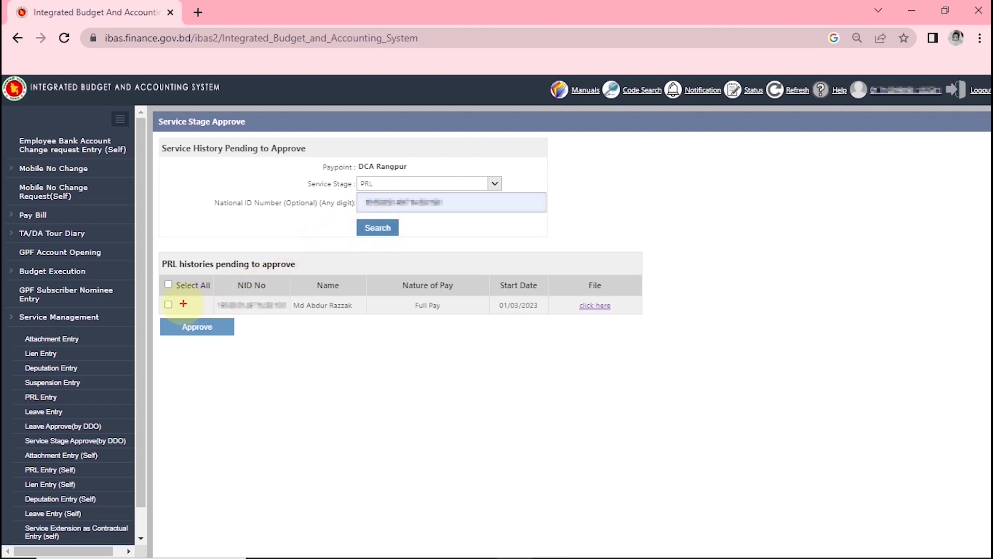
- Open the pending PRL row's attached office order PDF, review it, and return to the approval tab
drag(156, 298, 640, 314)
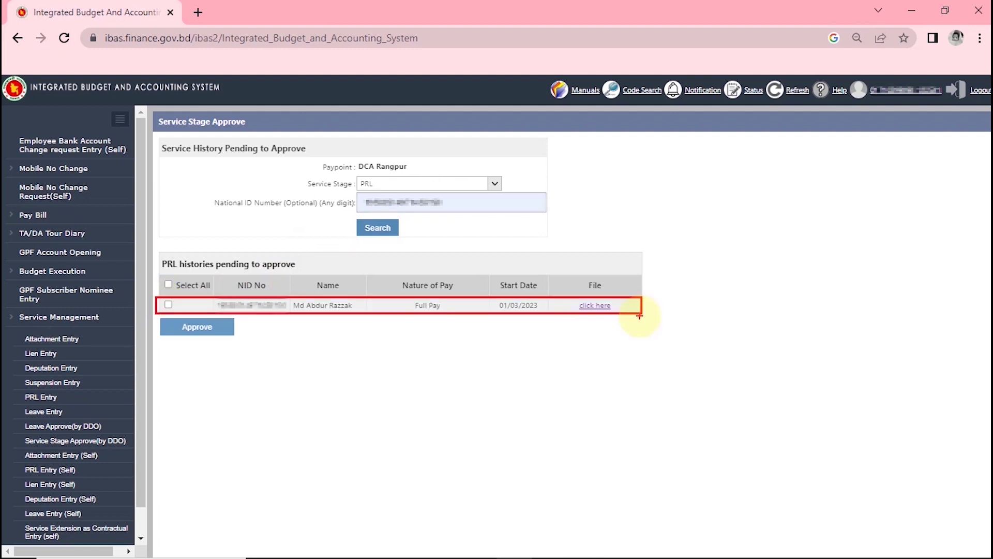
click(168, 305)
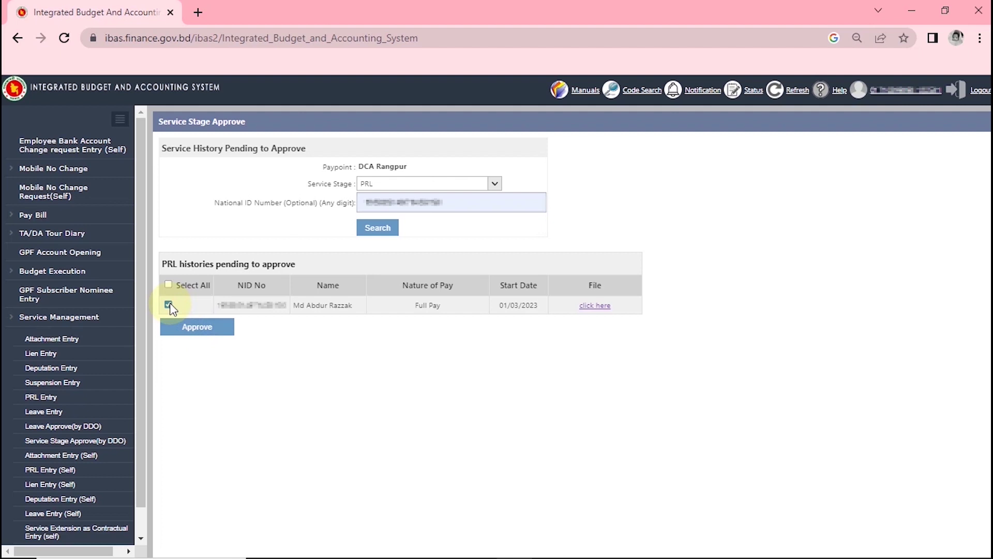
click(168, 305)
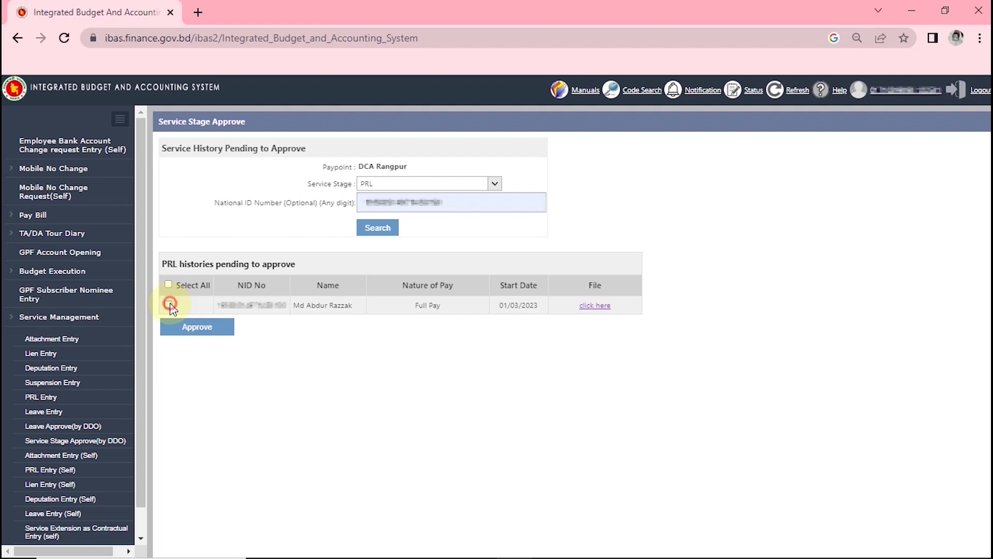
click(602, 310)
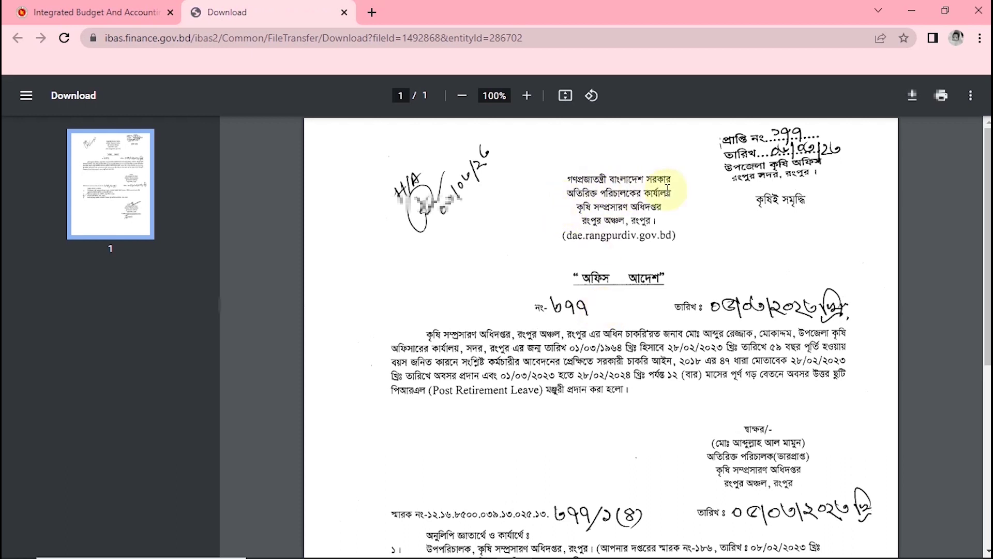
scroll(629, 310, down, 6)
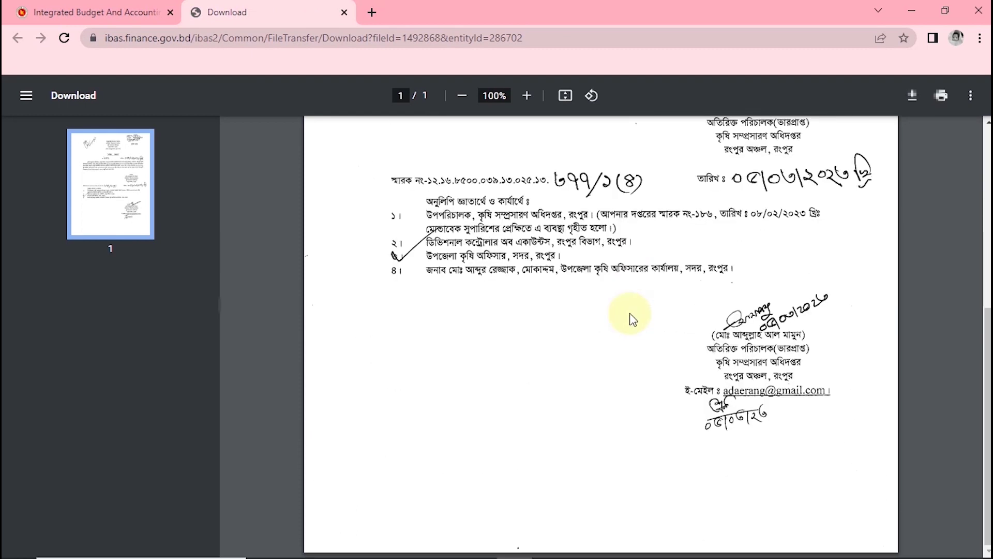
scroll(629, 320, up, 7)
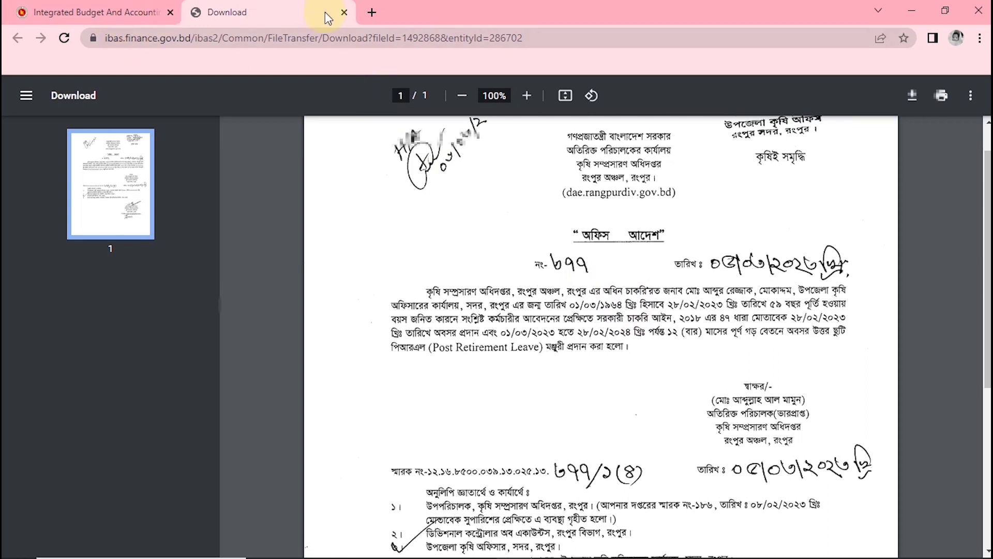
click(156, 12)
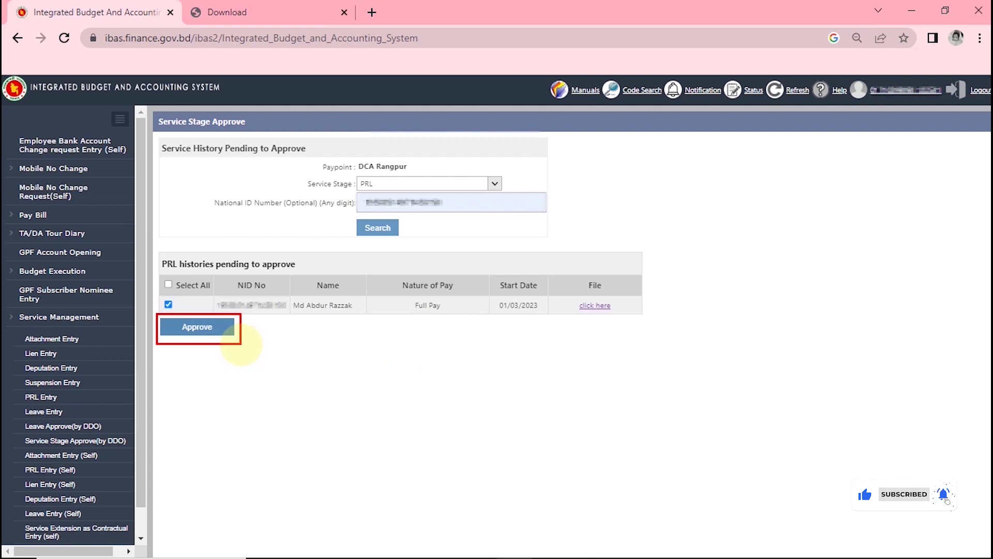
- Approve the ticked PRL history, confirming the single item and dismissing the success message
click(201, 331)
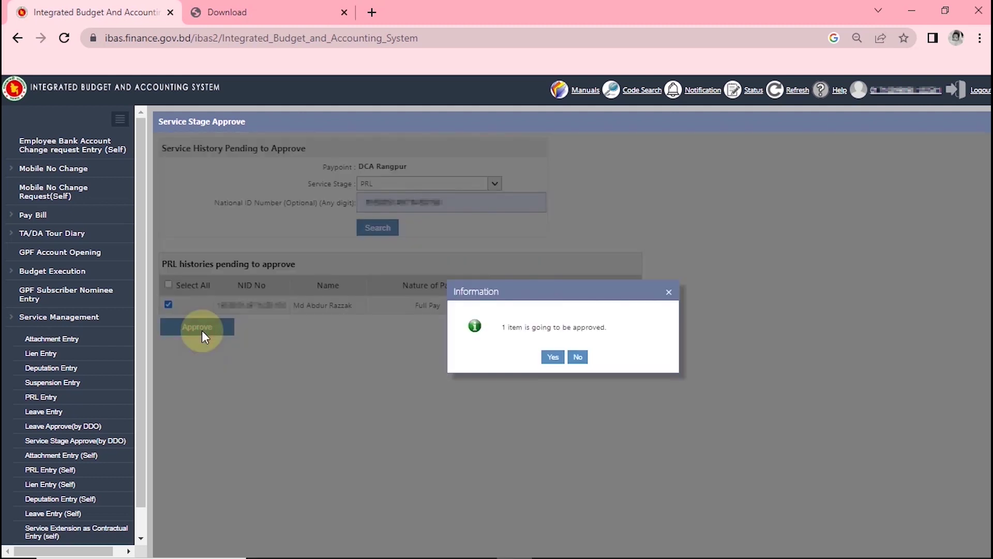
click(553, 357)
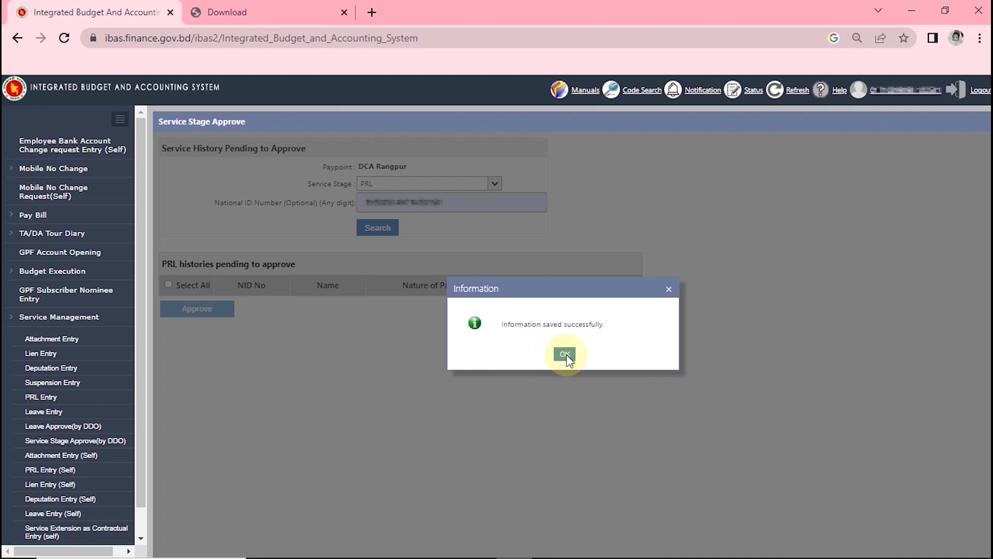
click(566, 355)
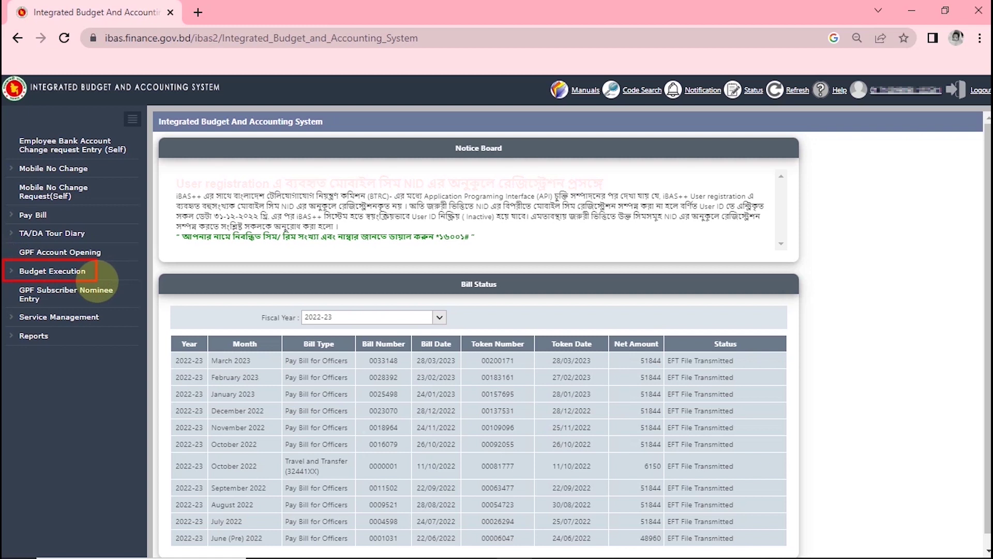
- Open Employee Pay Bill Entry under Budget Execution > Online Pay Bill
click(34, 272)
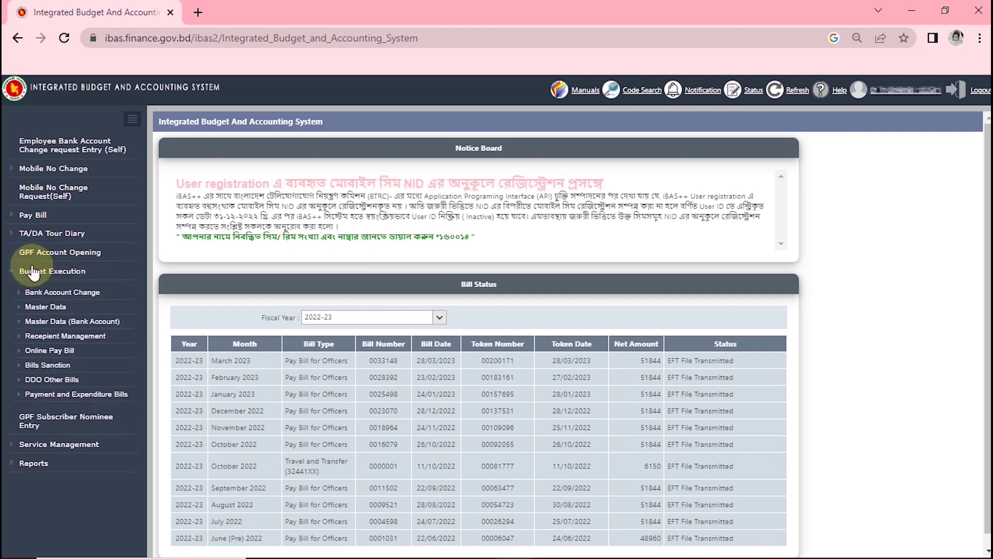
click(31, 352)
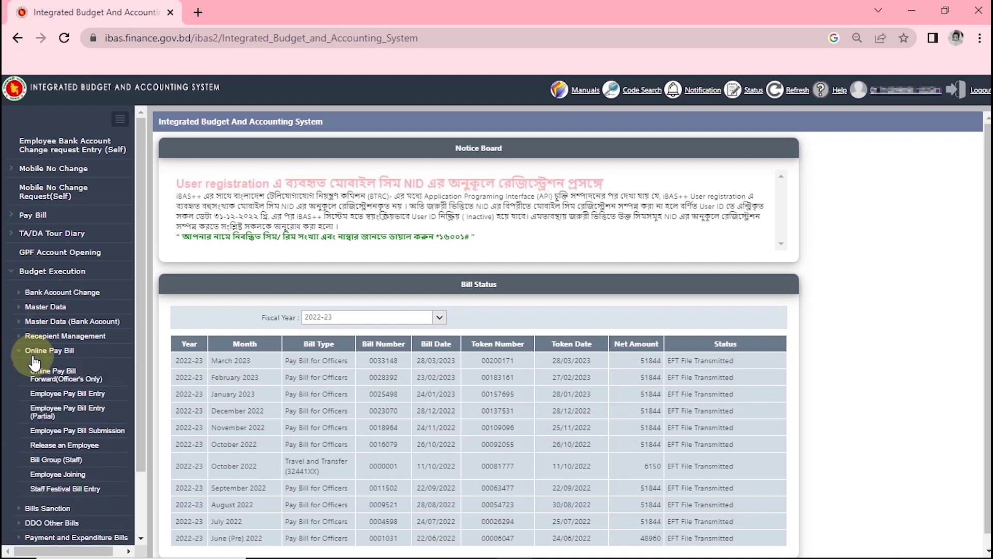
click(45, 394)
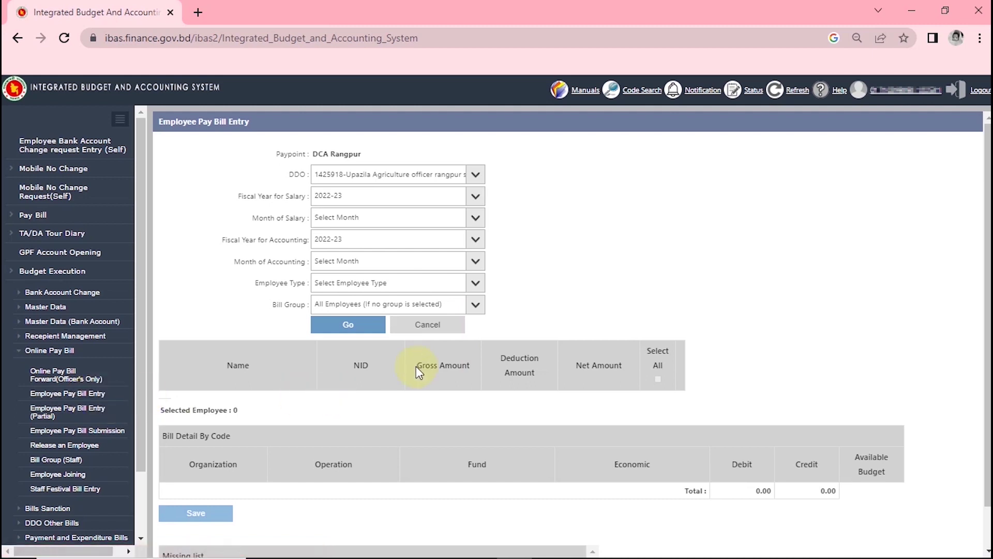
- Load the pay bill for salary month 09-March 2023, GoB Staff, all employees
click(475, 220)
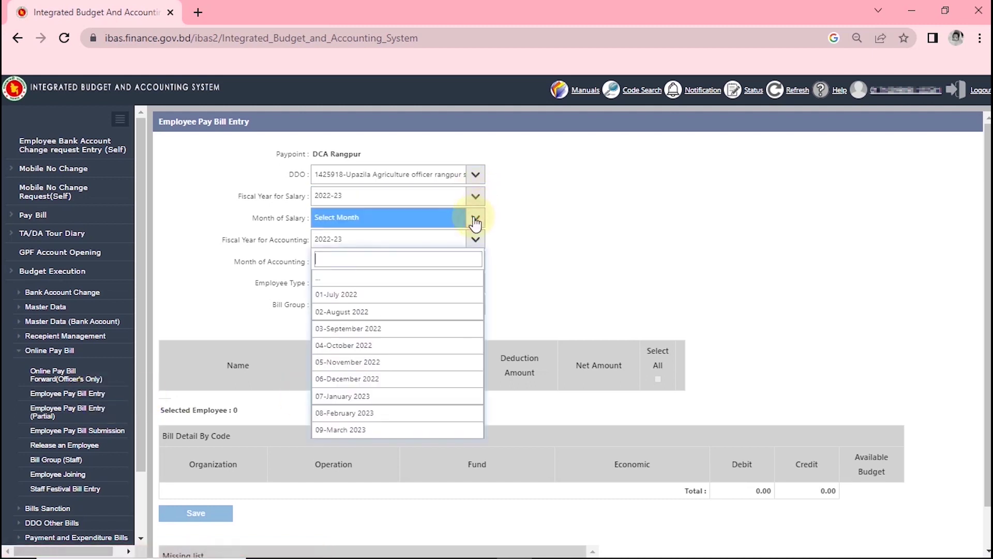
click(344, 429)
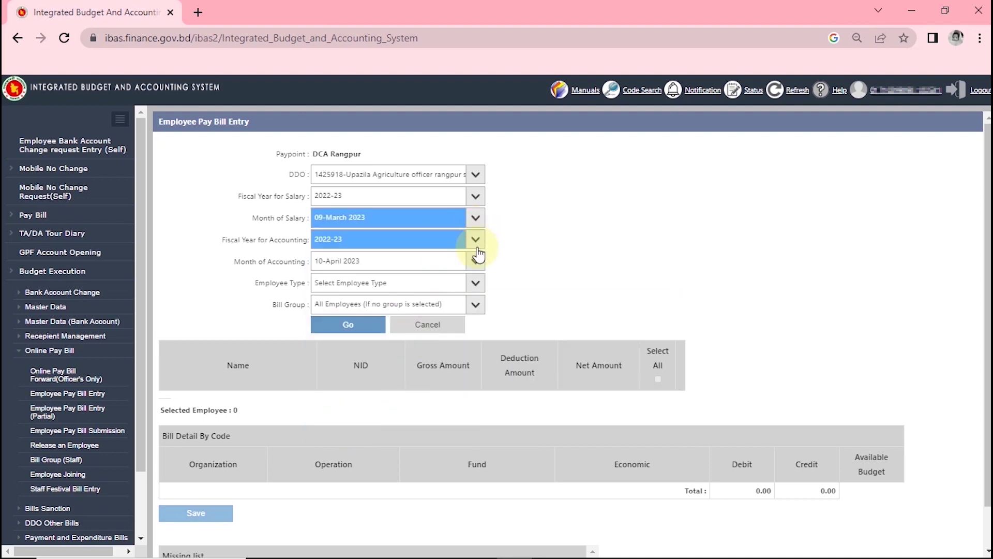
click(475, 283)
click(359, 367)
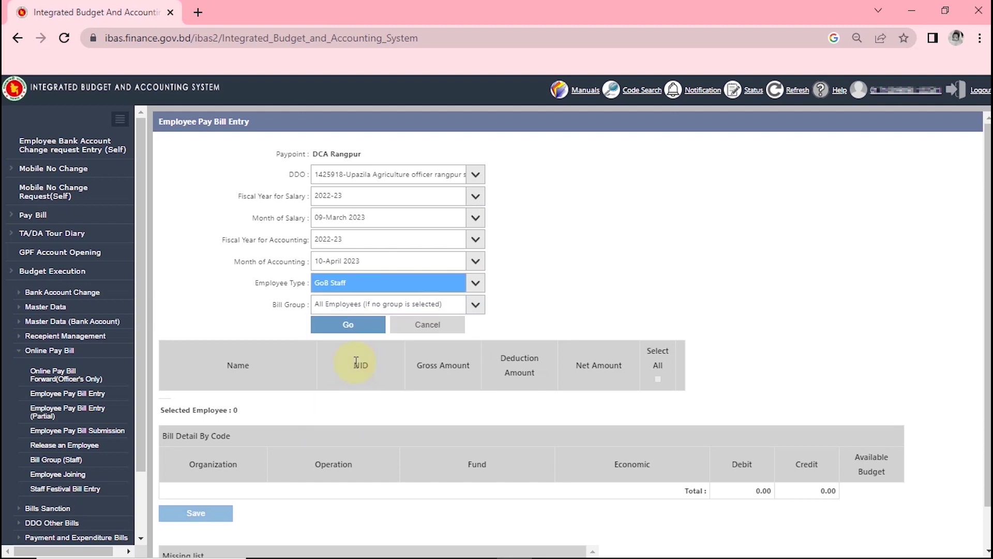
click(475, 307)
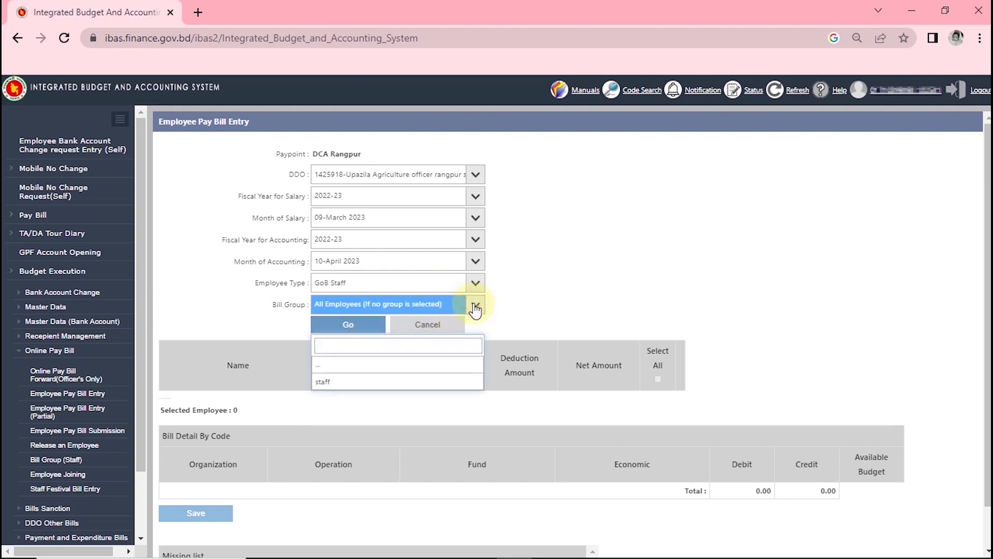
click(474, 308)
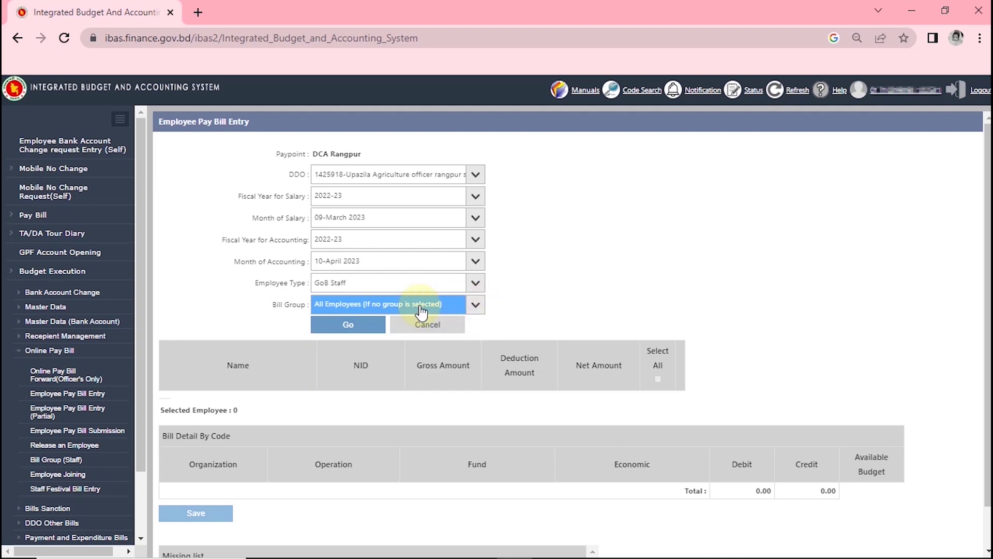
click(347, 325)
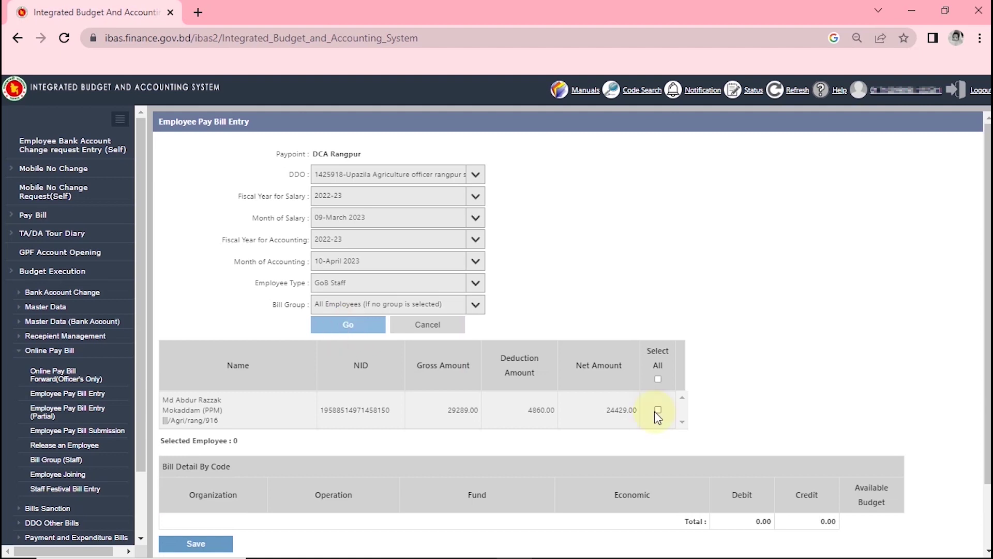
- Select the employee and save the pay bill totalling 29289.00, confirming the save
click(658, 380)
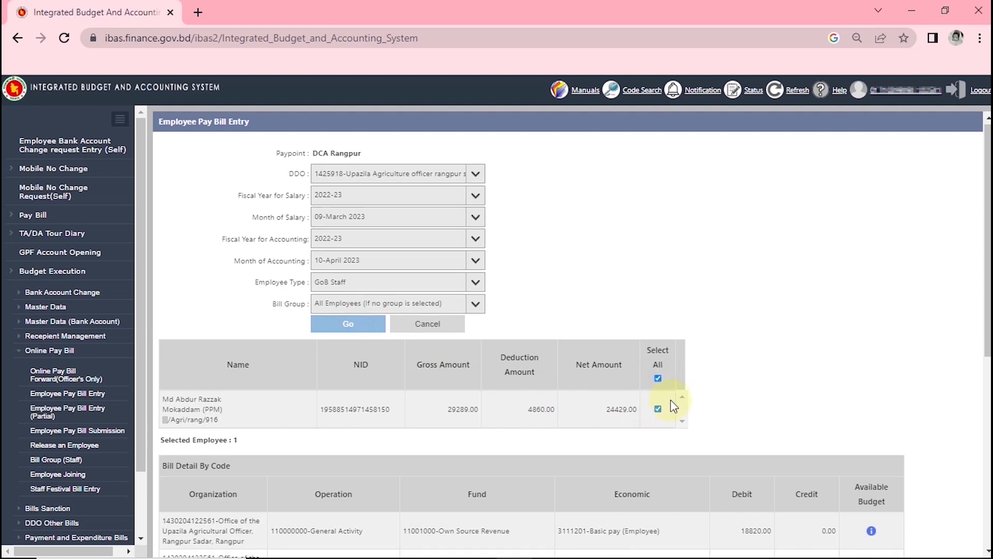
scroll(671, 401, down, 7)
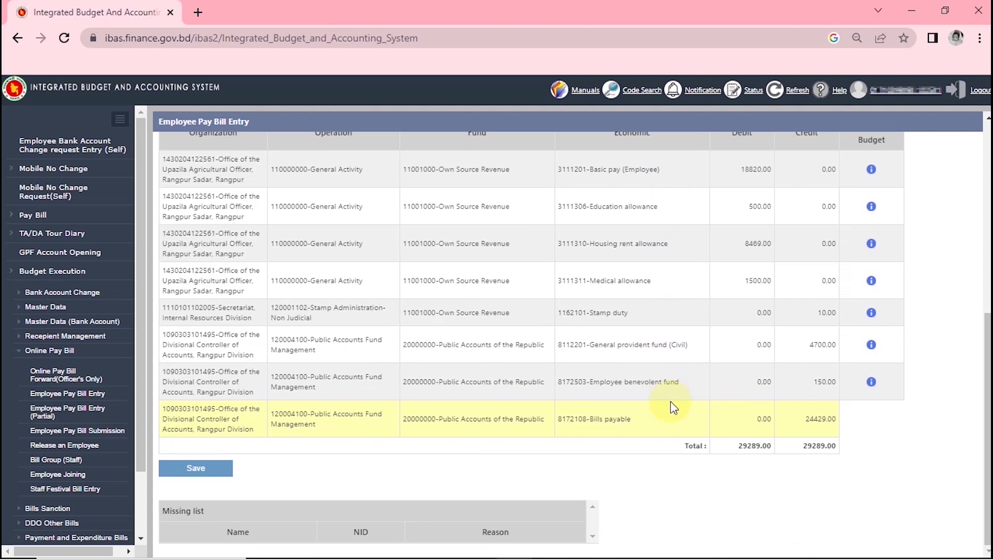
scroll(670, 401, up, 7)
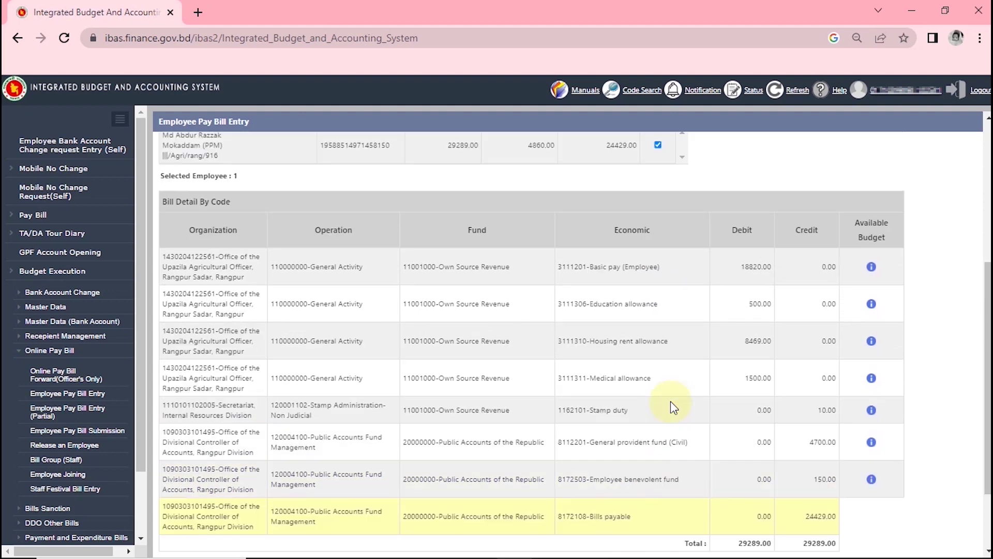
scroll(673, 406, down, 7)
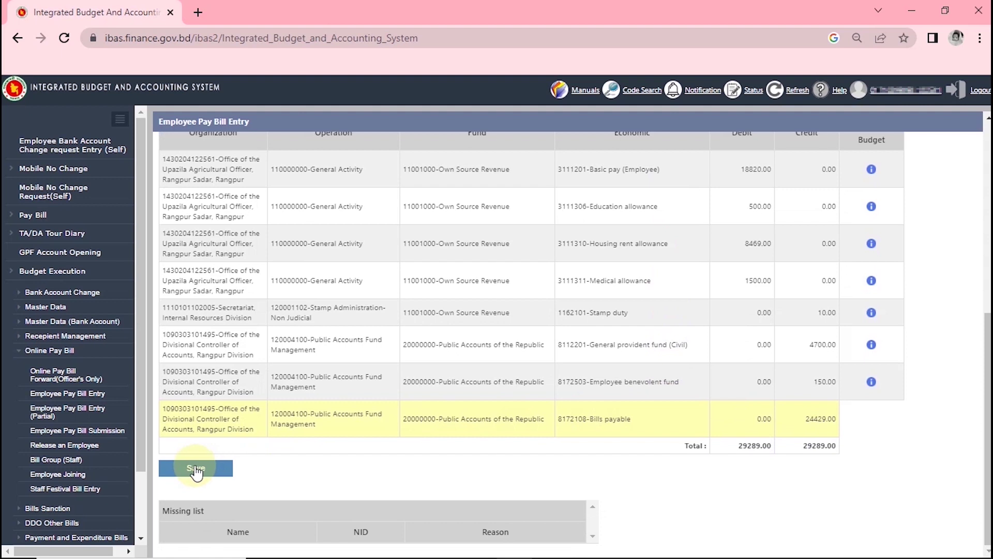
click(196, 470)
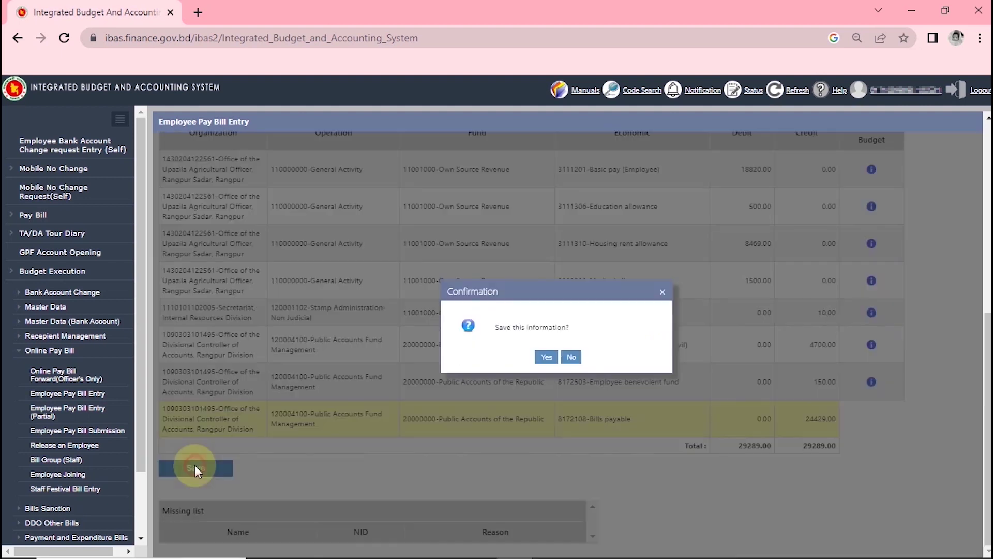
click(539, 356)
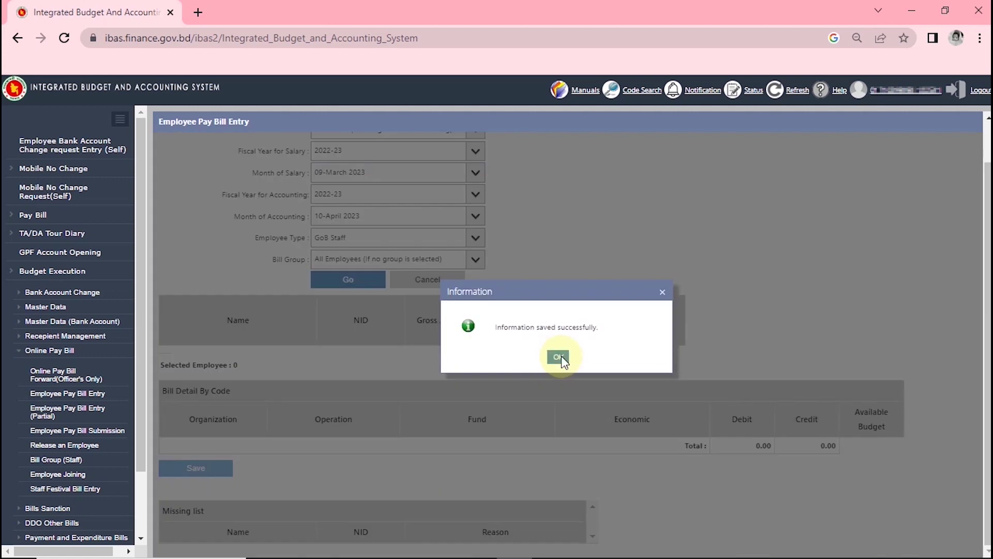
click(558, 357)
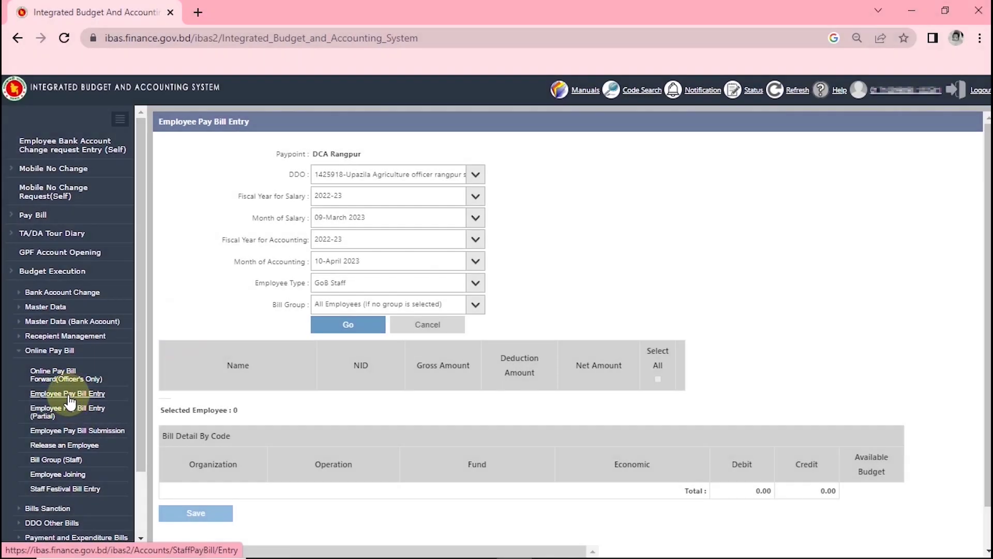
- List the staff bills for accounting month 10-April 2023 in Employee Pay Bill Submission
click(55, 434)
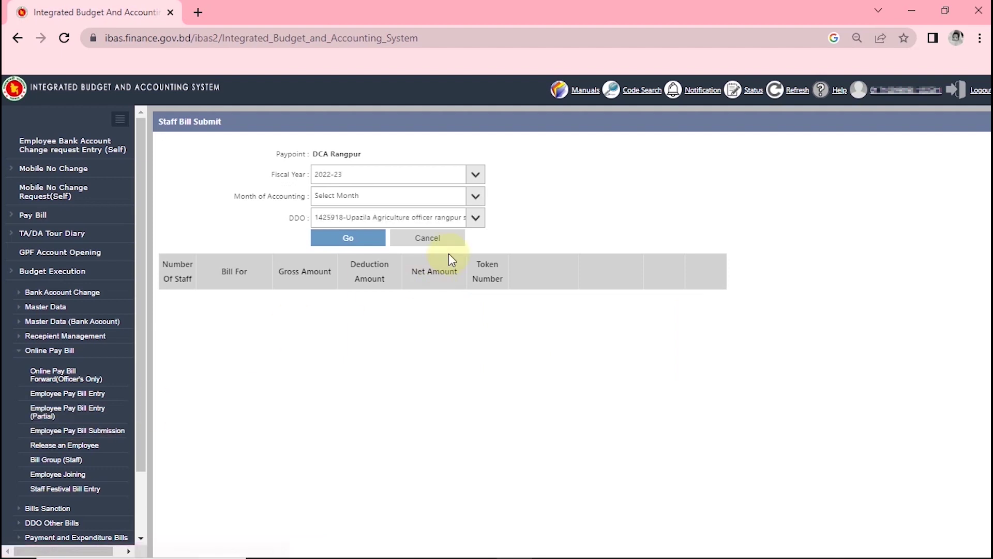
click(483, 198)
click(483, 198)
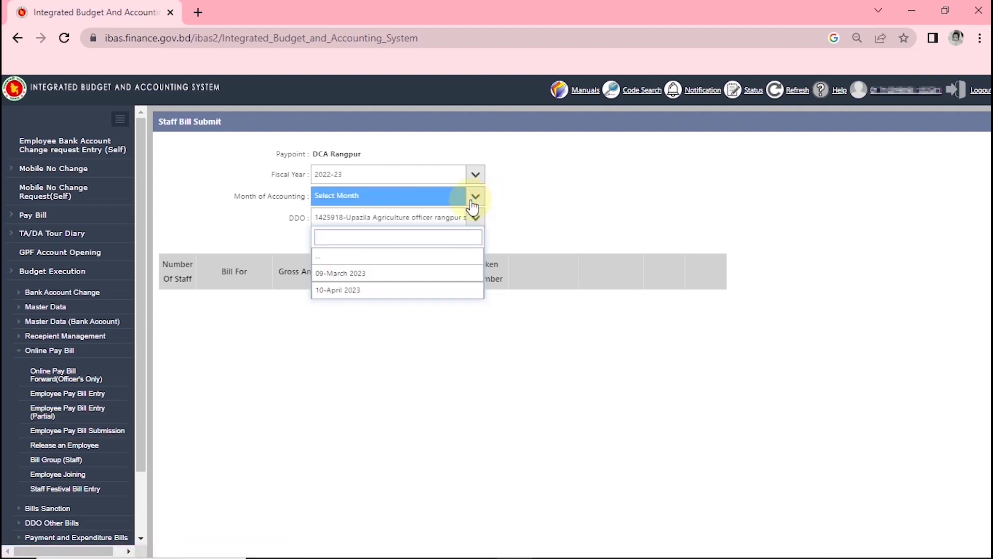
click(365, 288)
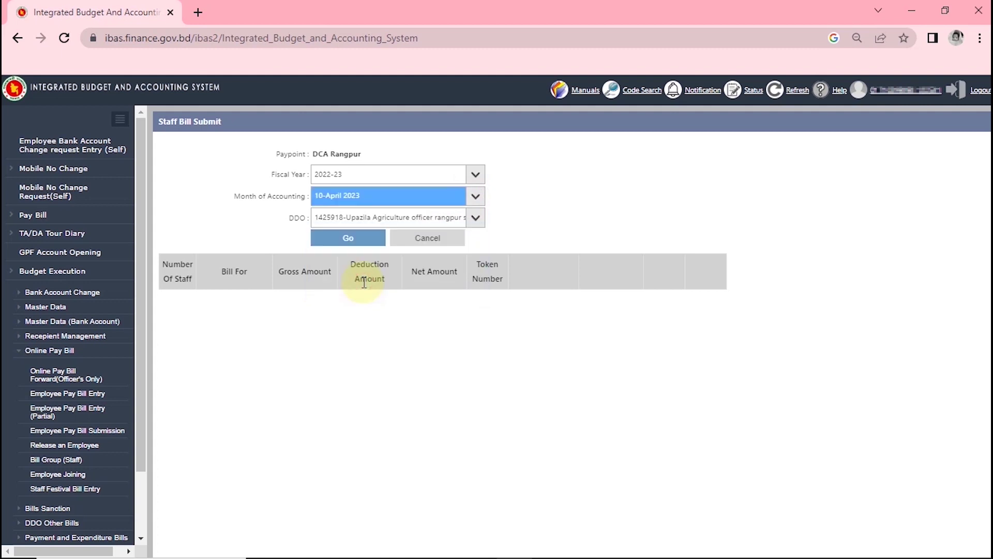
click(347, 241)
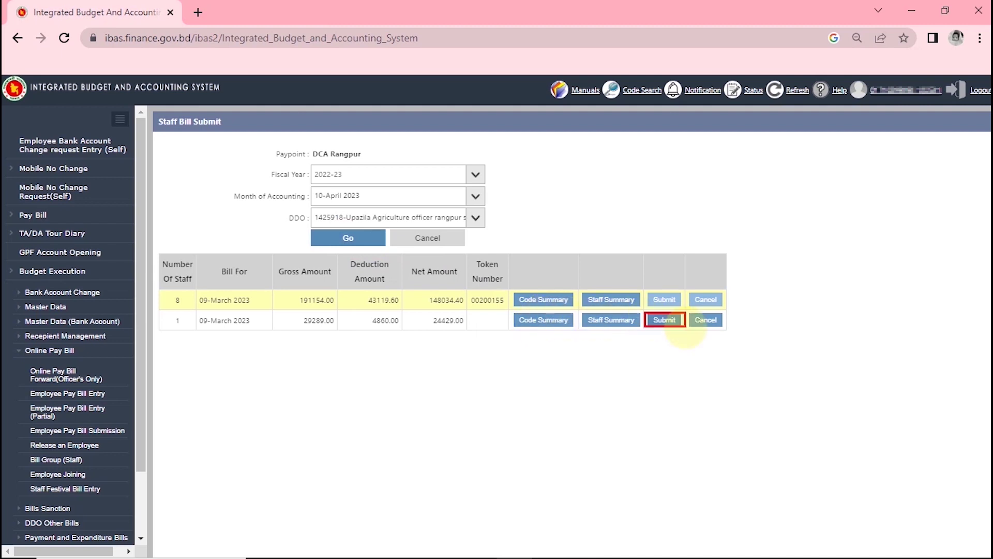
- Submit the 29289.00 March 2023 bill to the accounts office and confirm
click(662, 322)
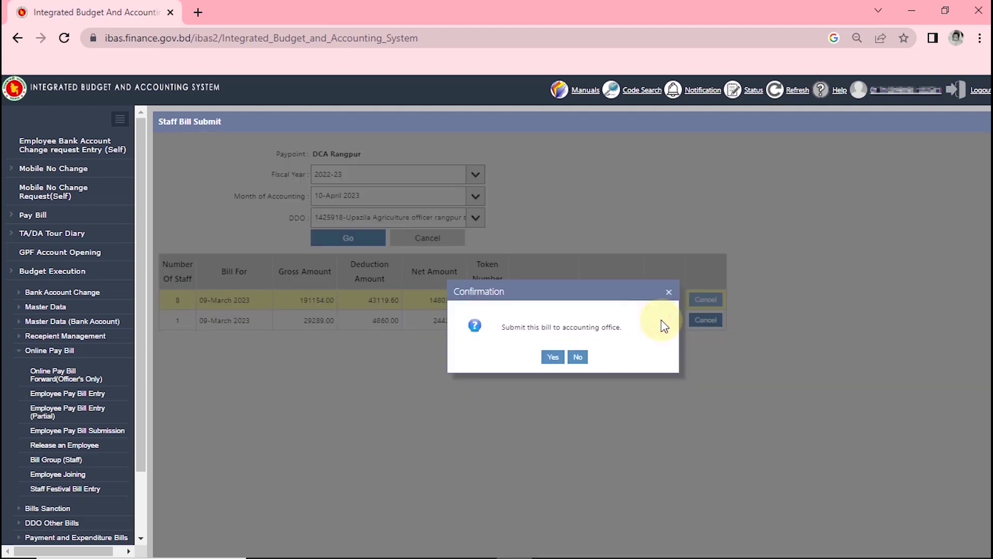
click(551, 357)
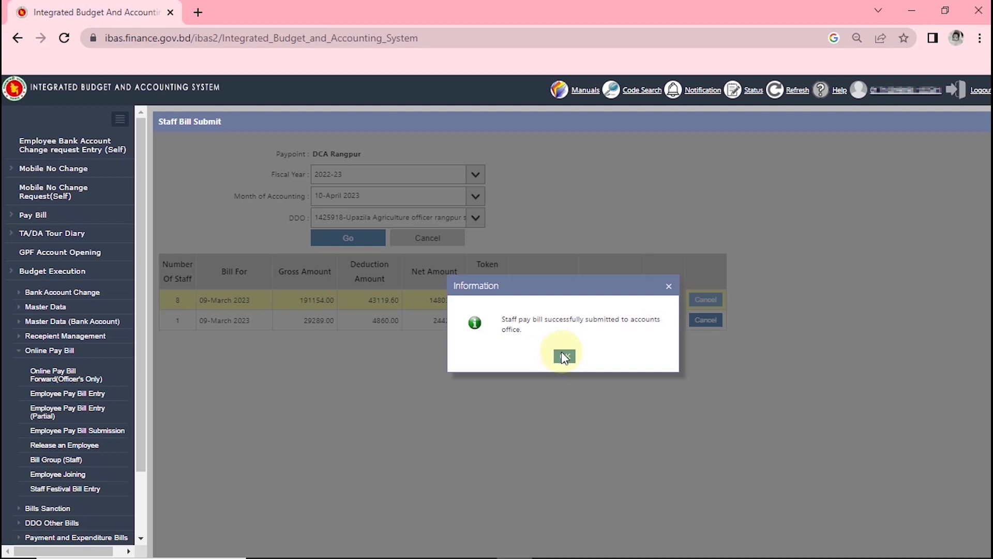
click(564, 357)
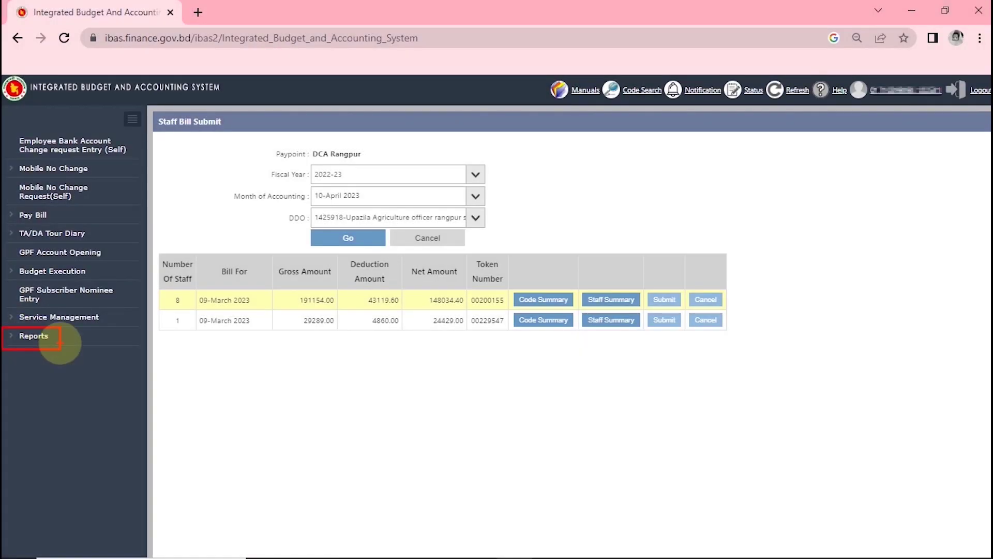
- Choose the Staff Bill Summary report for DCA Rangpur, fiscal year 2022-23, month 09-March 2023
click(36, 340)
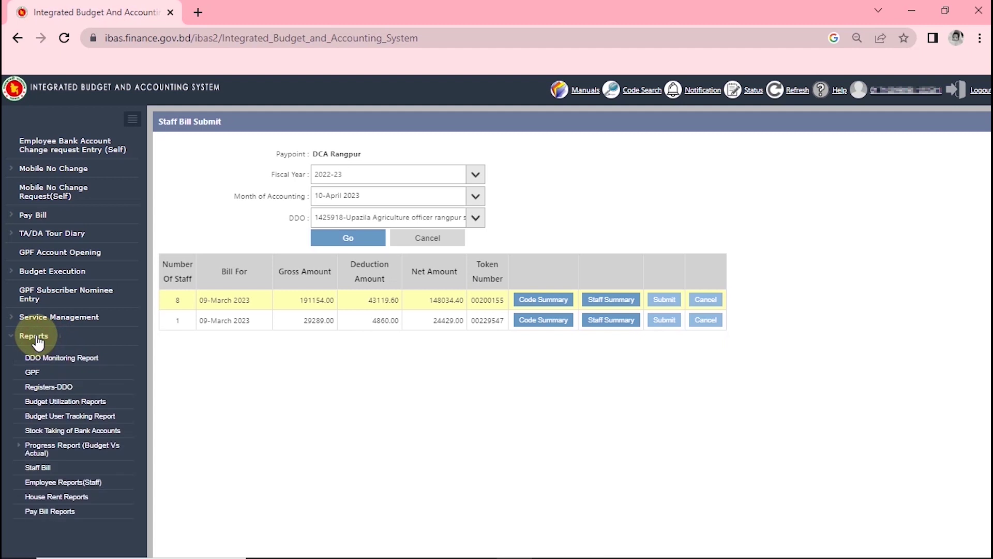
click(37, 468)
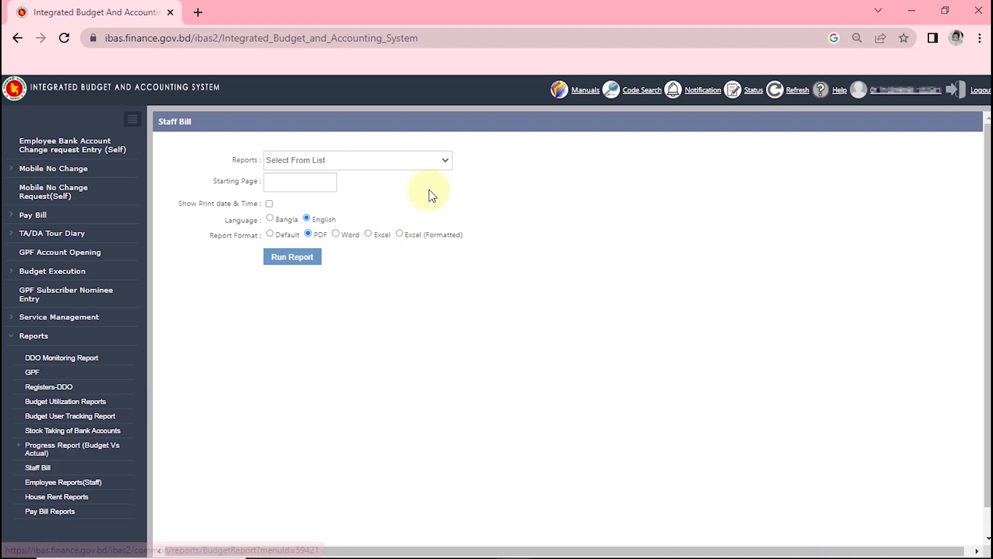
click(448, 161)
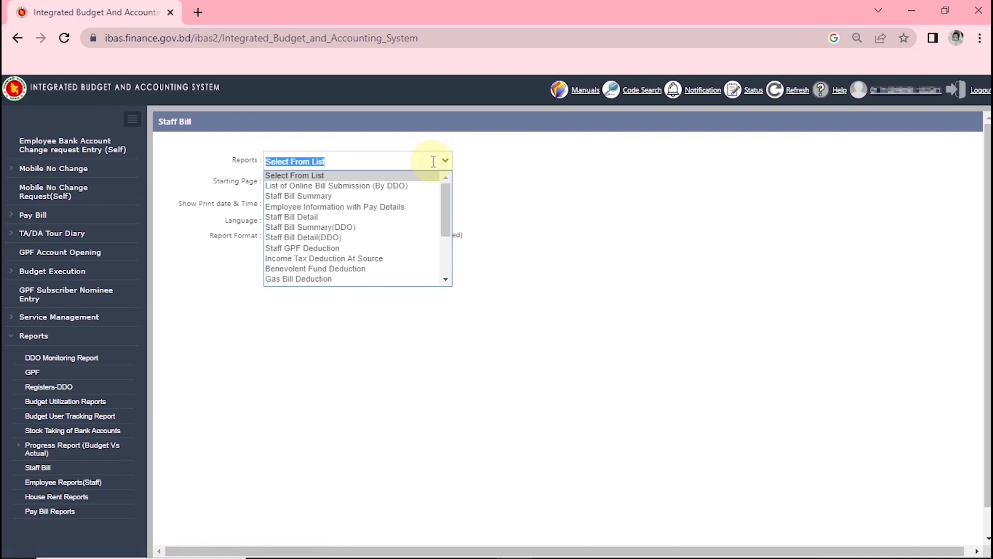
click(304, 195)
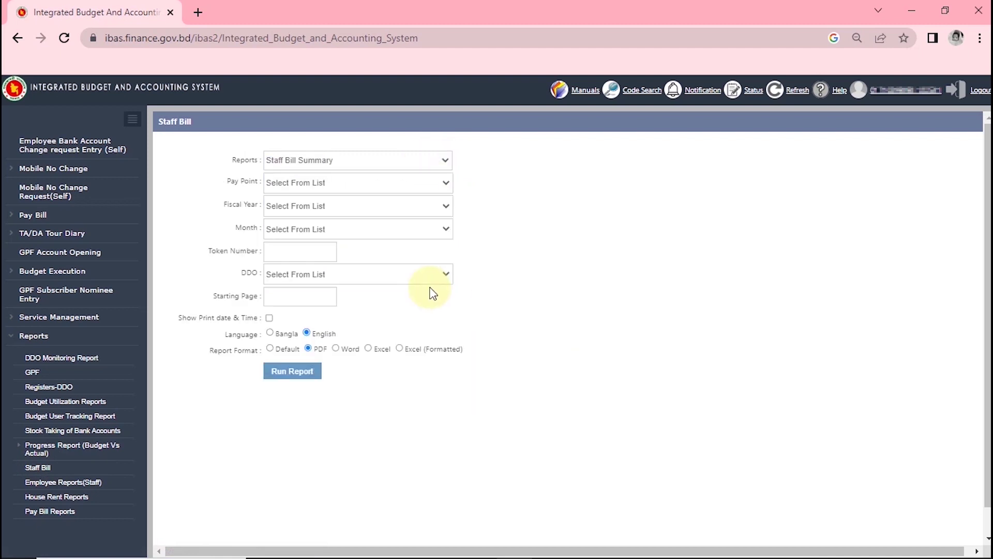
click(450, 185)
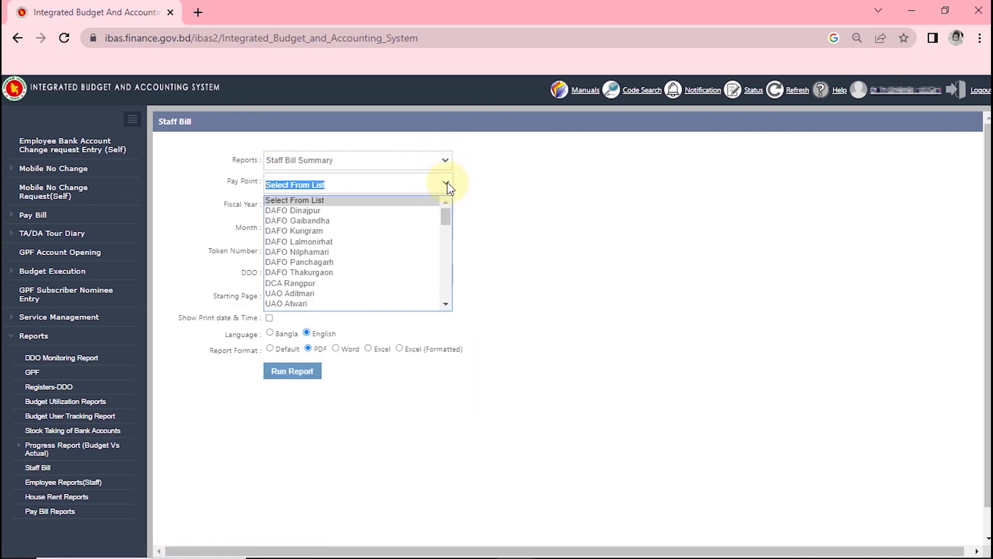
click(307, 282)
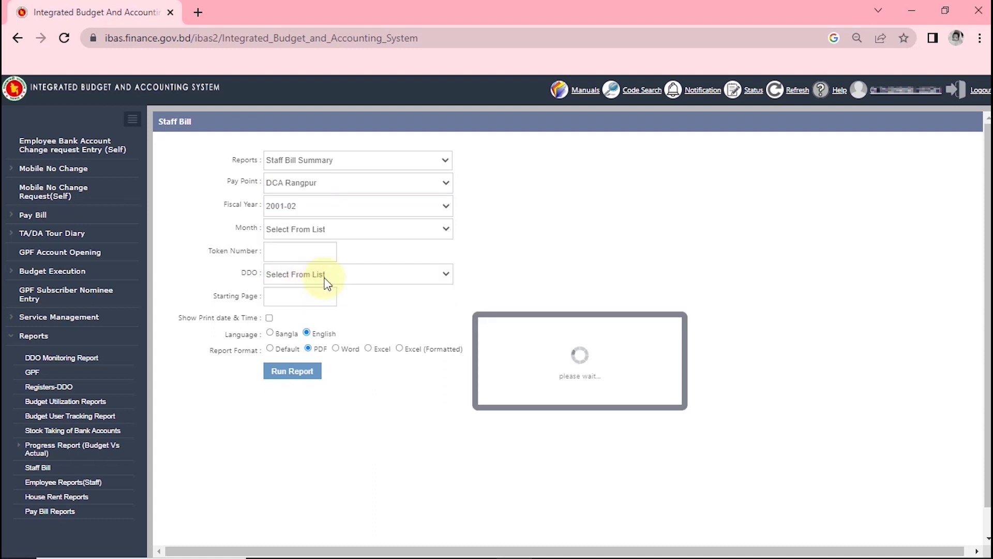
click(446, 206)
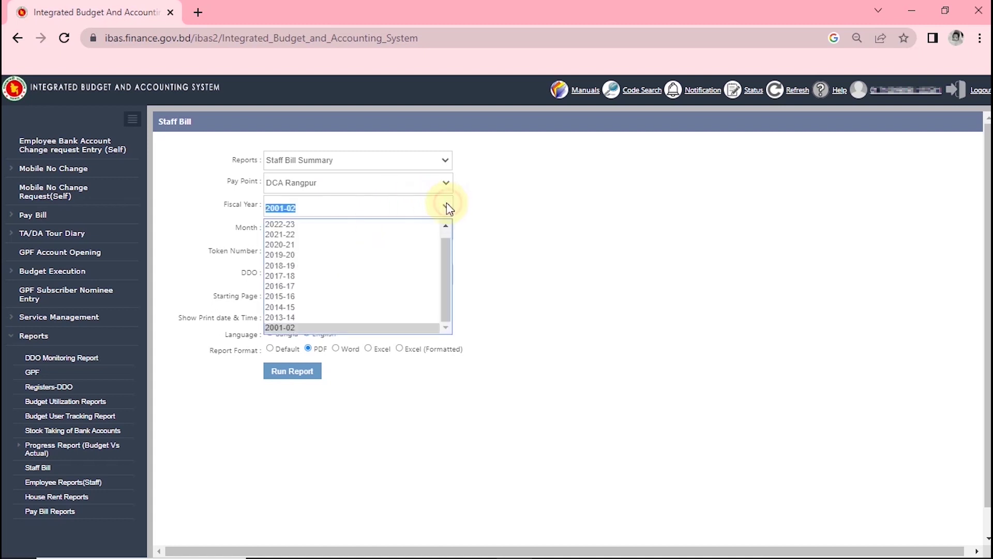
click(282, 225)
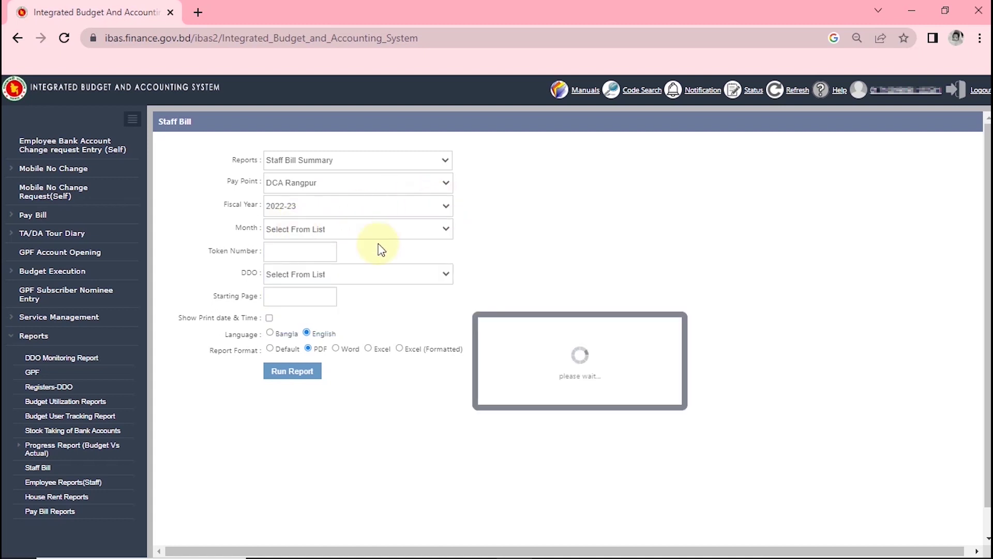
click(447, 230)
scroll(447, 233, down, 1)
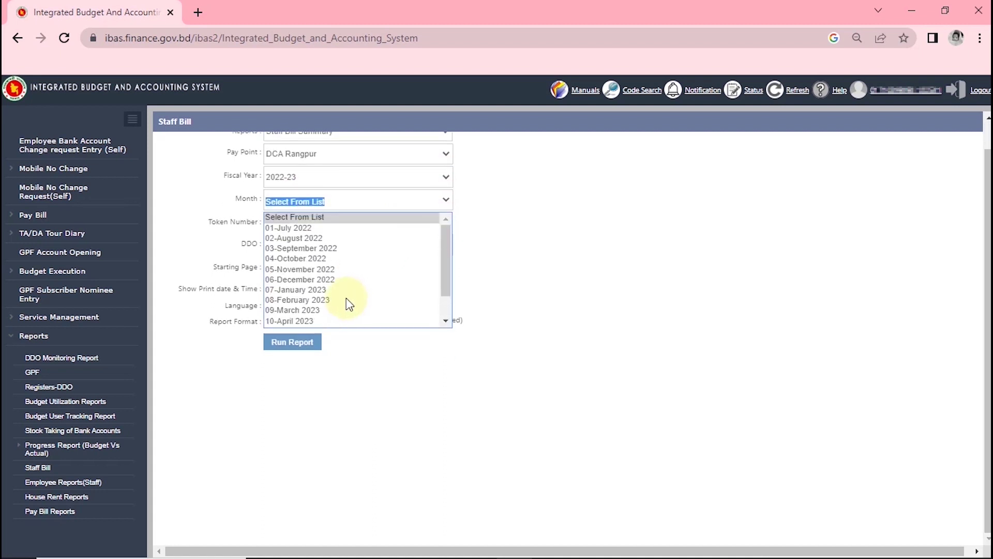
click(297, 310)
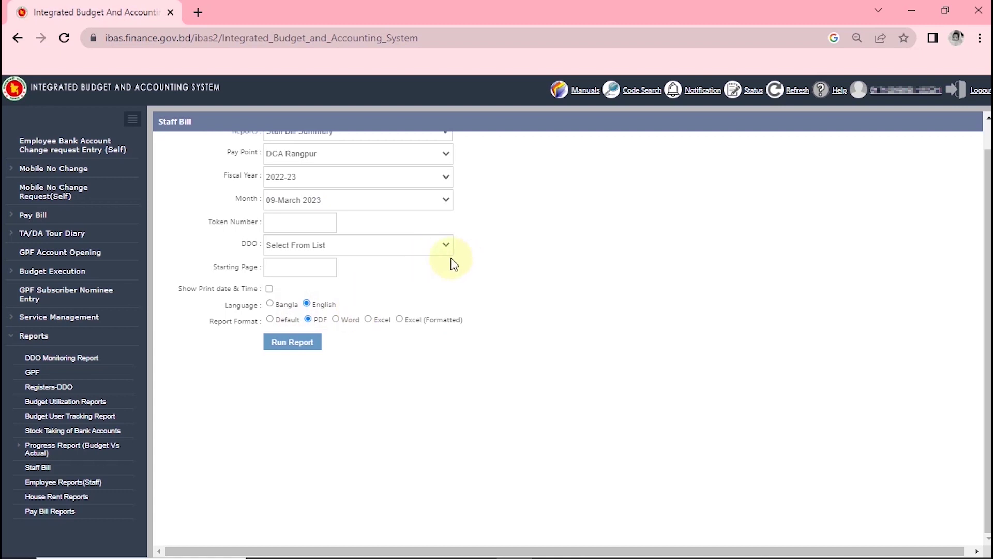
- Fill in the token and the Rangpur upazila agriculture officer's DDO (143), choose Bangla, and run
scroll(454, 264, up, 1)
click(312, 256)
text(0029547)
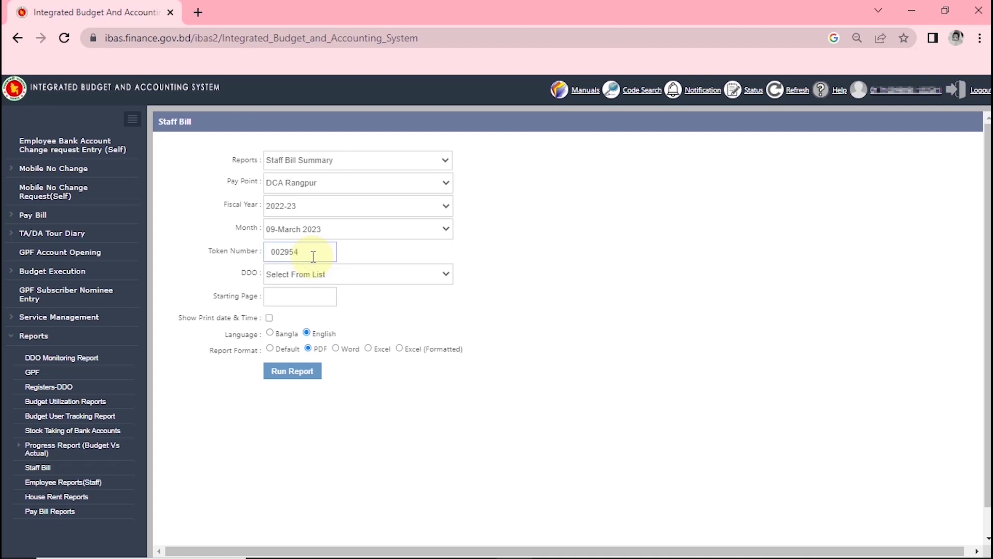
click(445, 274)
text(1)
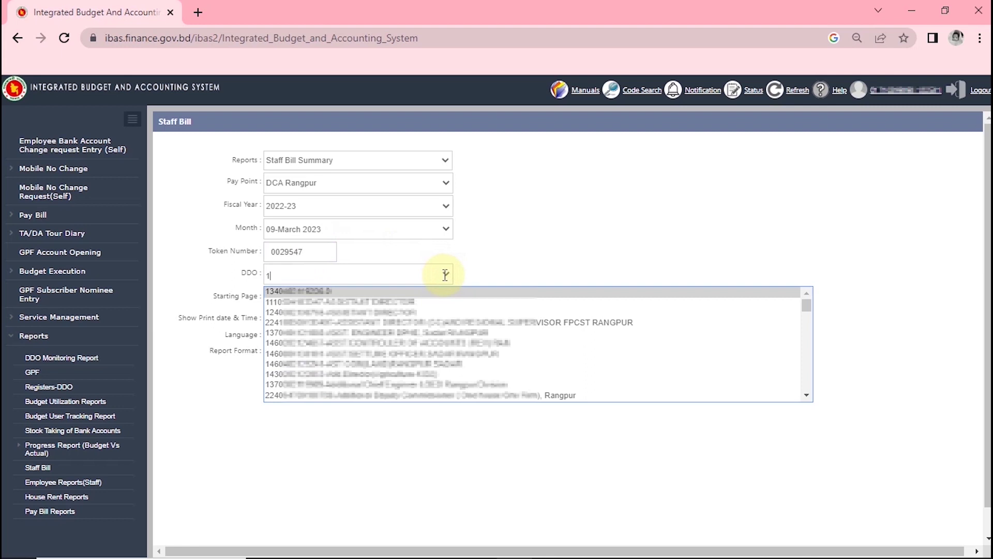
text(43)
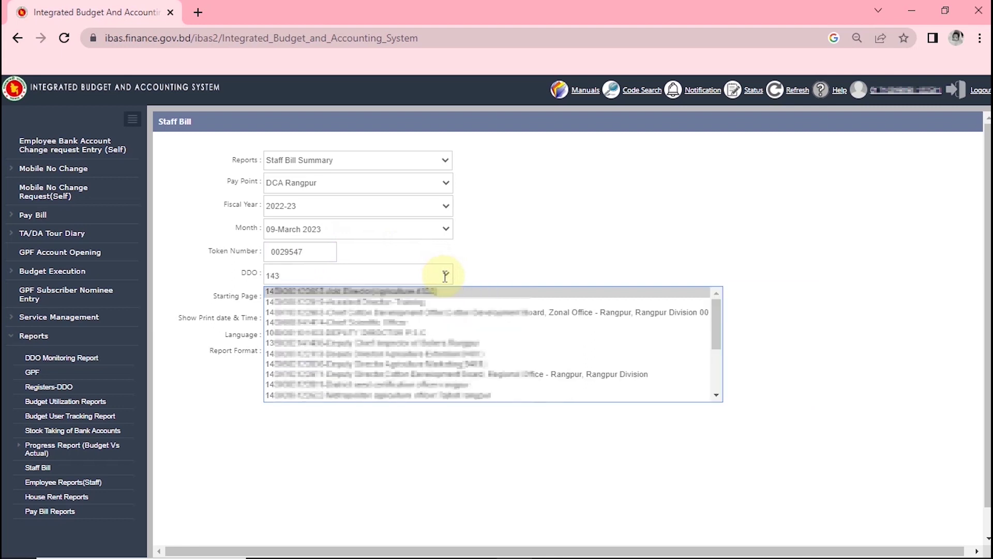
scroll(453, 321, down, 3)
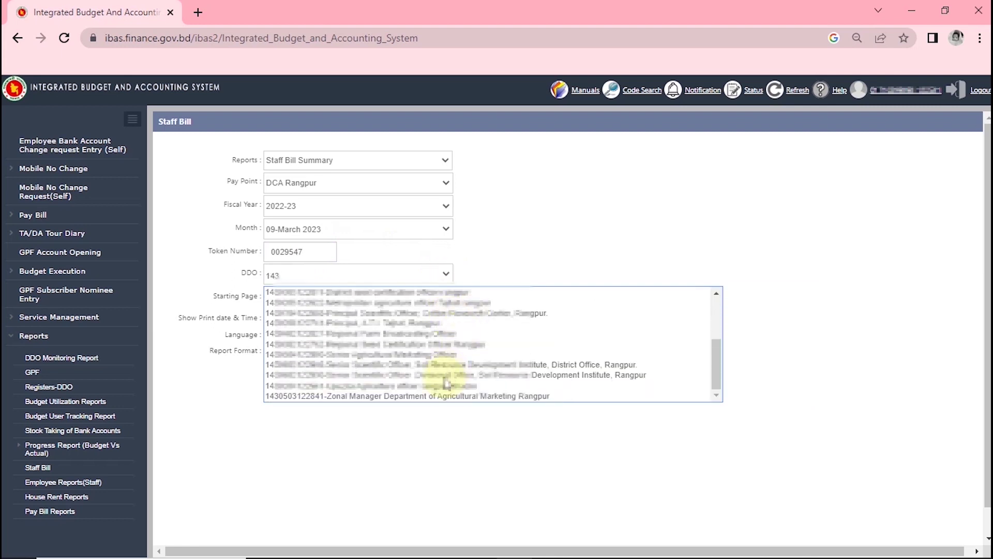
click(435, 385)
click(269, 333)
click(291, 371)
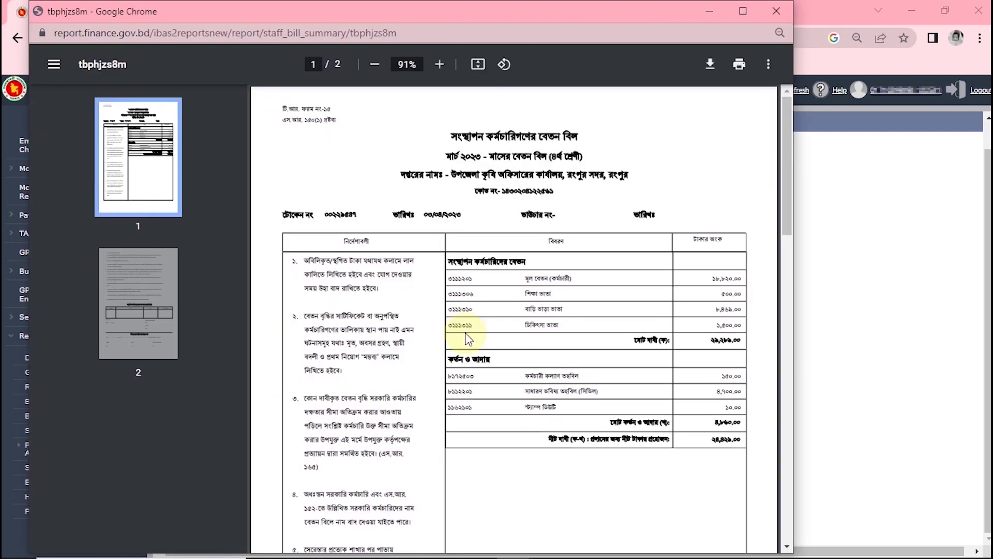
- Save the summary PDF to the Desktop as tbphjzs8m.pdf, close its window, and refresh
scroll(468, 339, down, 3)
scroll(594, 204, up, 3)
click(708, 67)
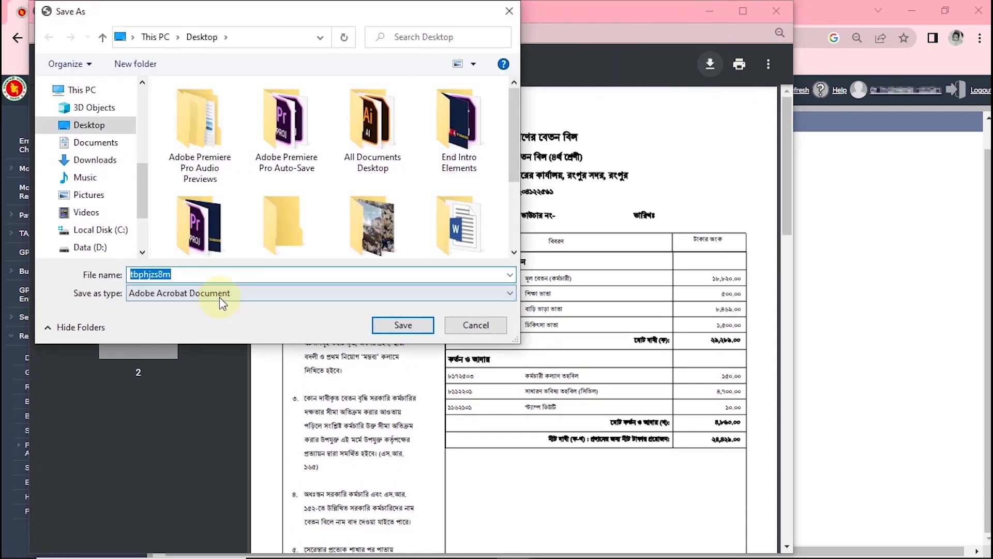
click(396, 325)
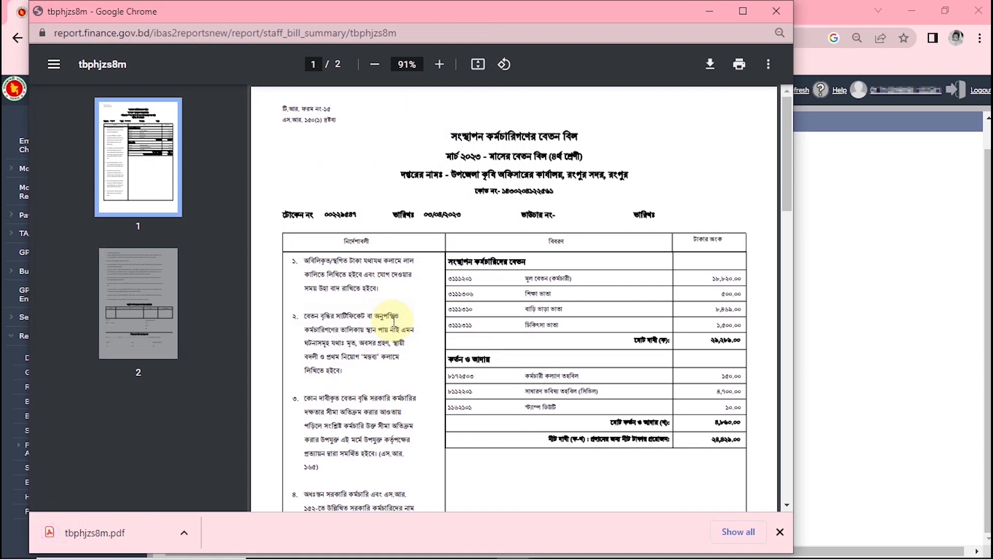
key(ctrl+w)
click(776, 91)
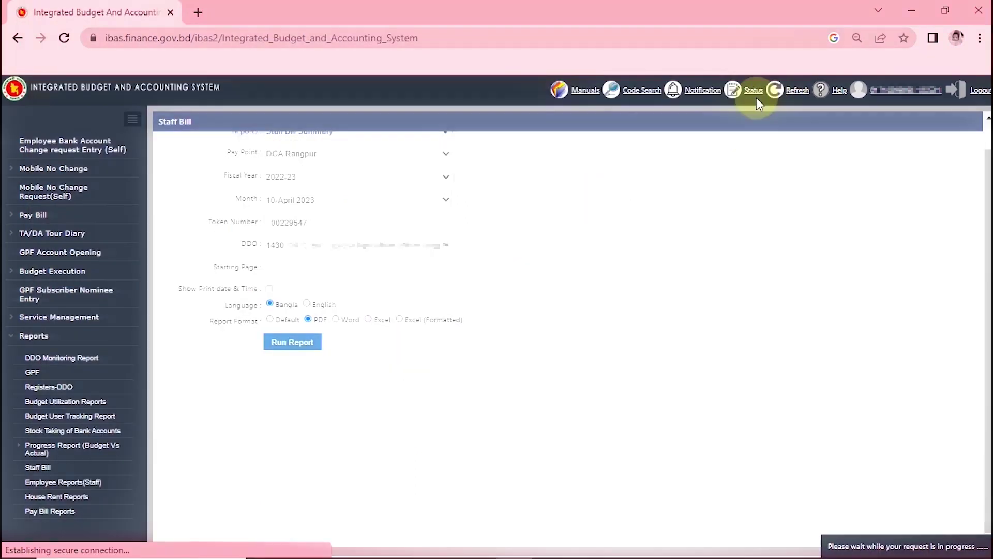
- Choose the Staff Bill Detail report for DCA Rangpur, fiscal year 2022-23, month 10-April 2023
click(446, 160)
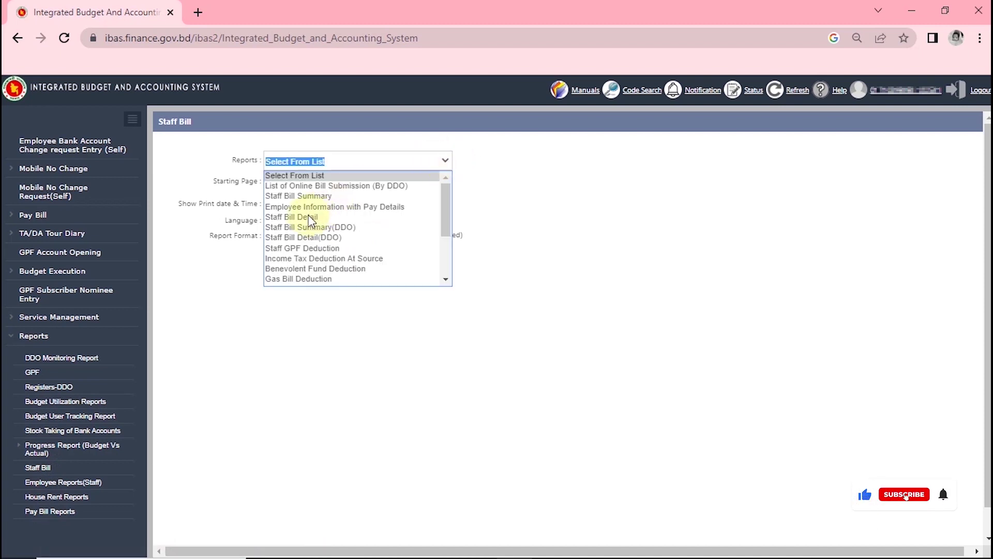
click(310, 216)
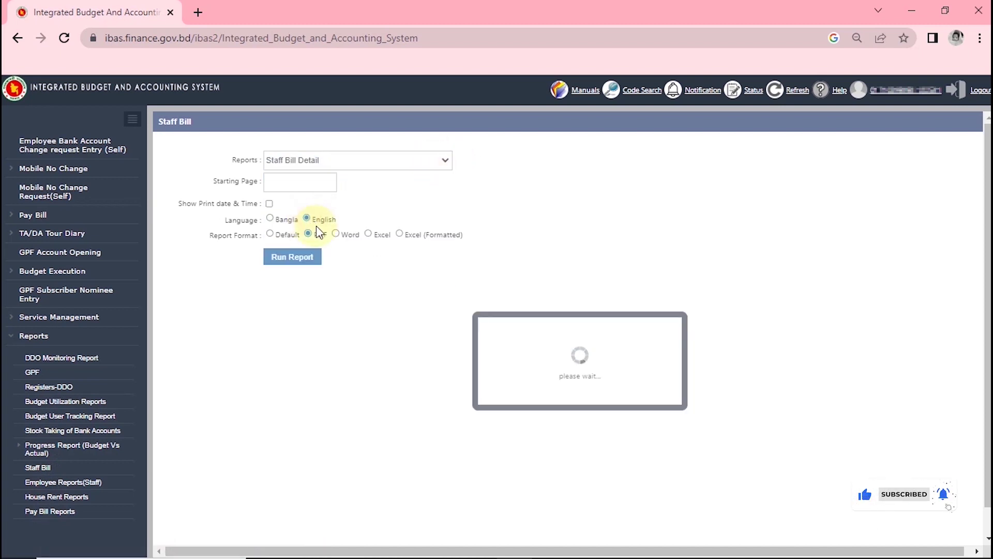
click(445, 182)
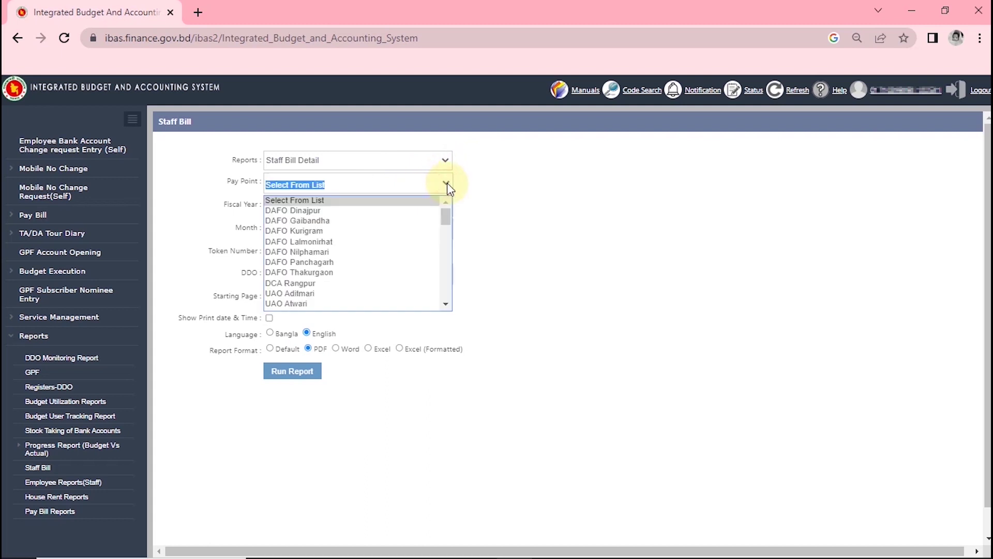
click(300, 283)
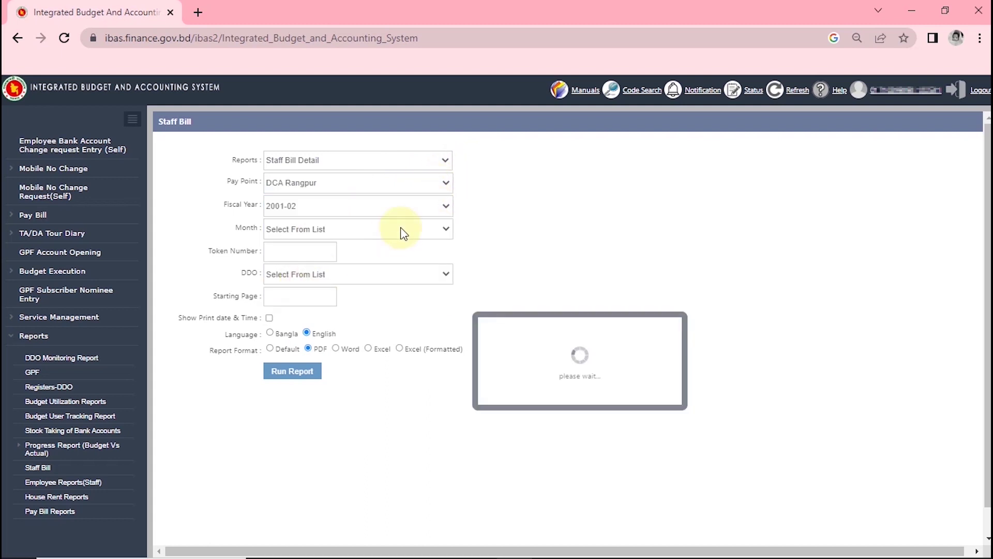
click(445, 207)
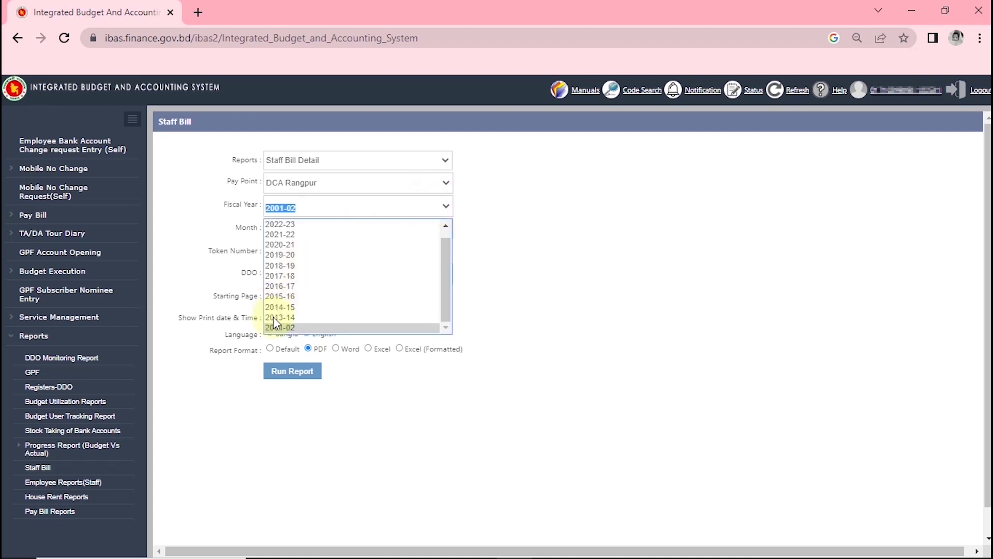
click(286, 225)
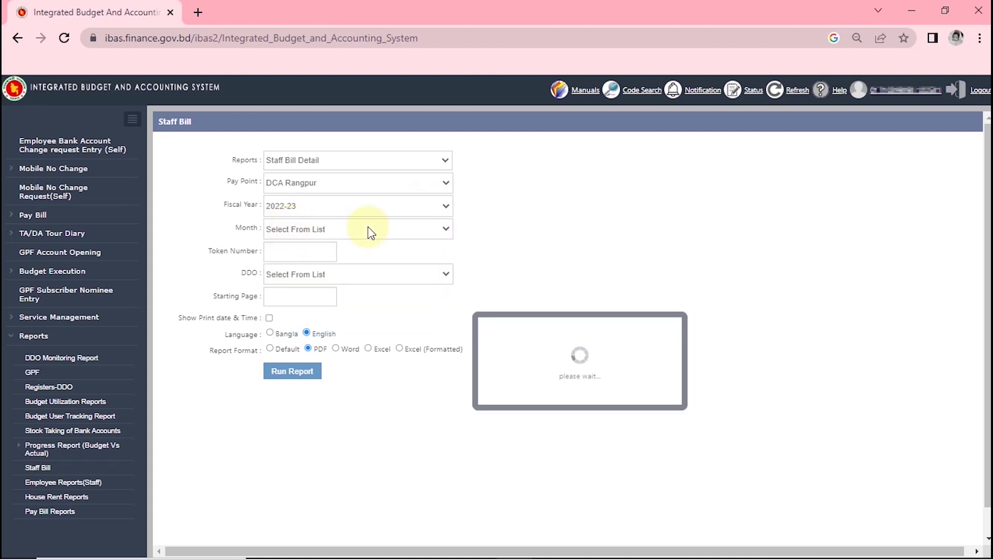
click(448, 228)
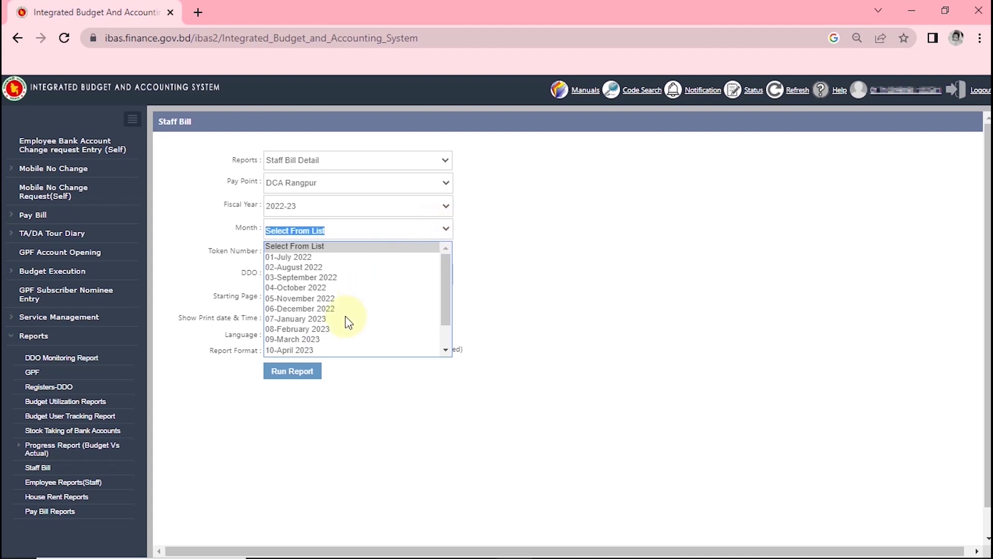
click(299, 350)
- Enter token 00229547 and the Upazila Agriculture Officer DDO (143), choose Bangla, and run the report
click(295, 251)
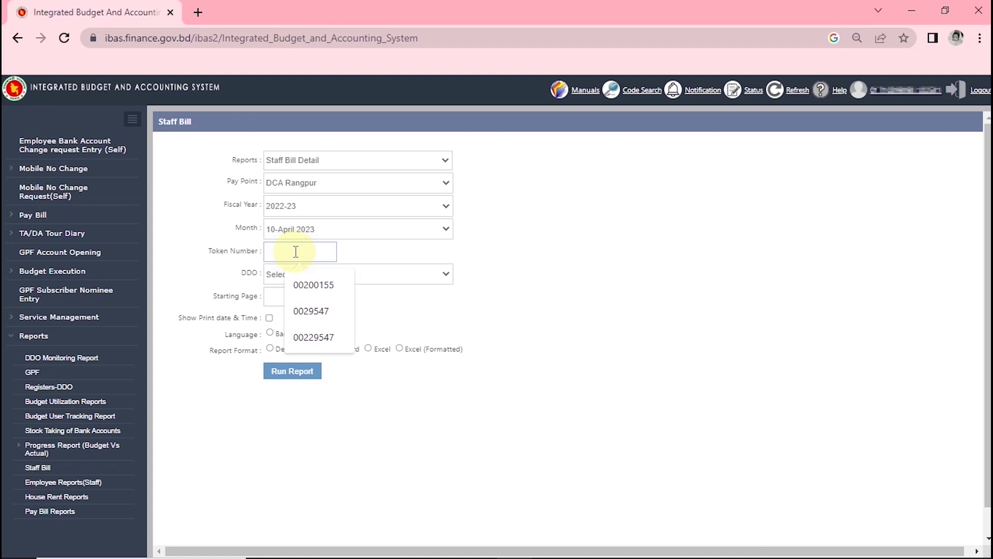
click(305, 338)
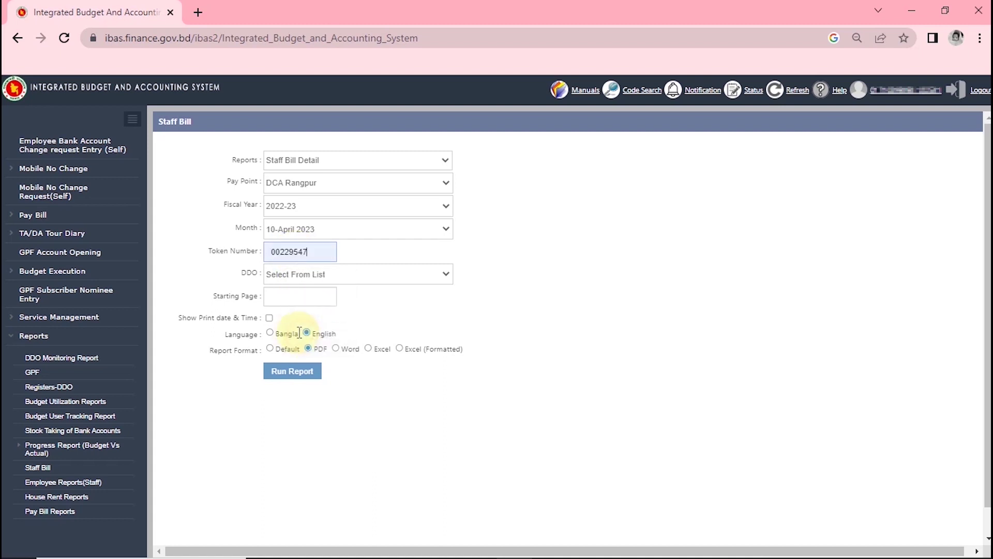
click(361, 280)
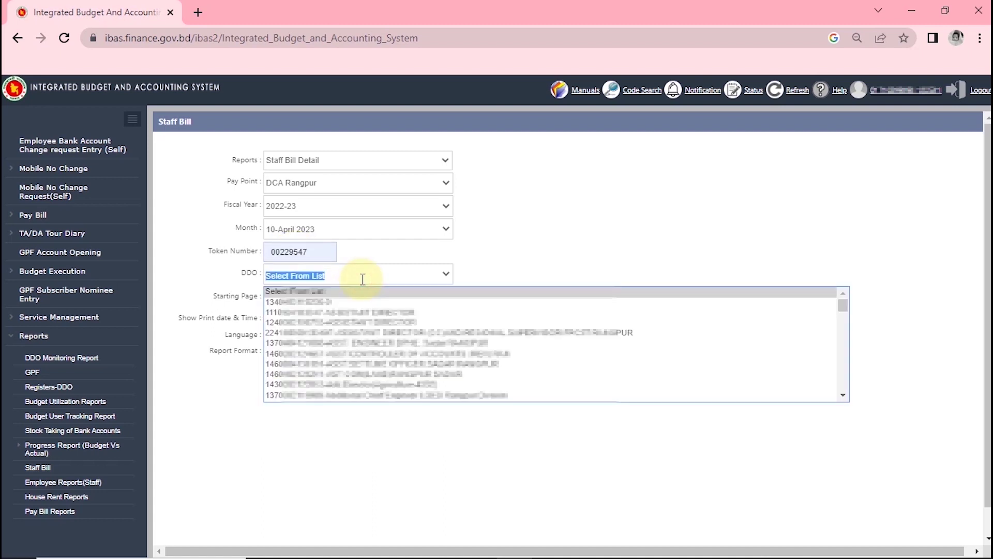
text(143)
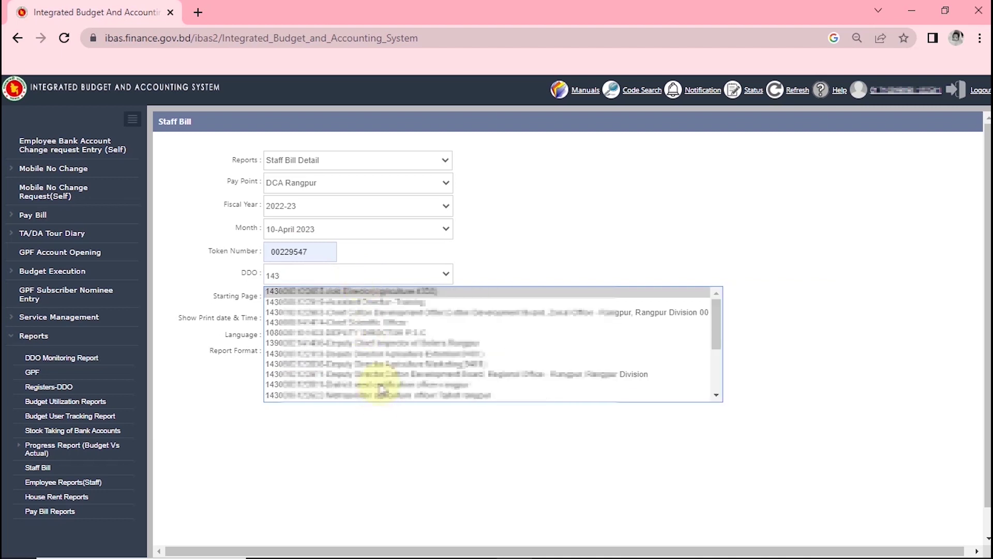
scroll(381, 389, down, 3)
scroll(381, 375, down, 1)
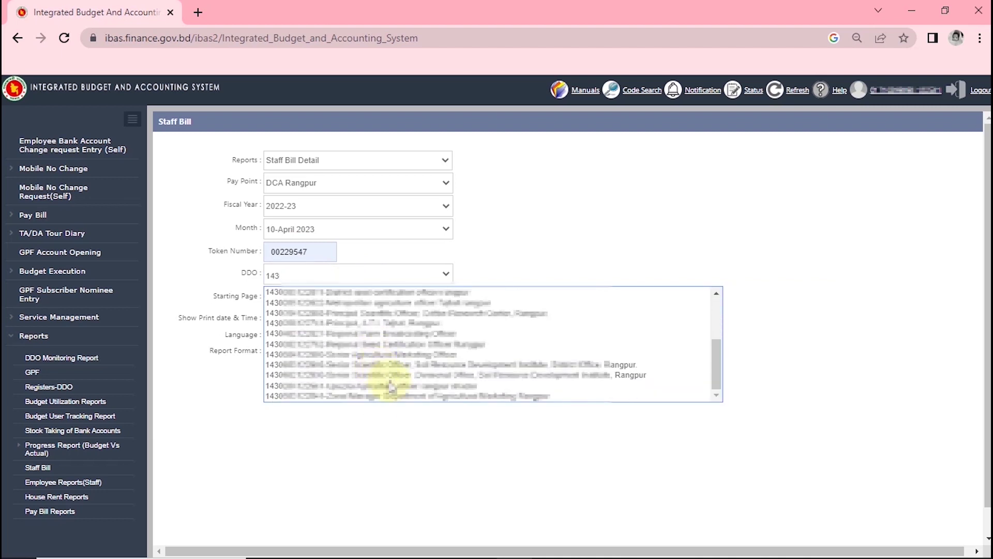
click(388, 380)
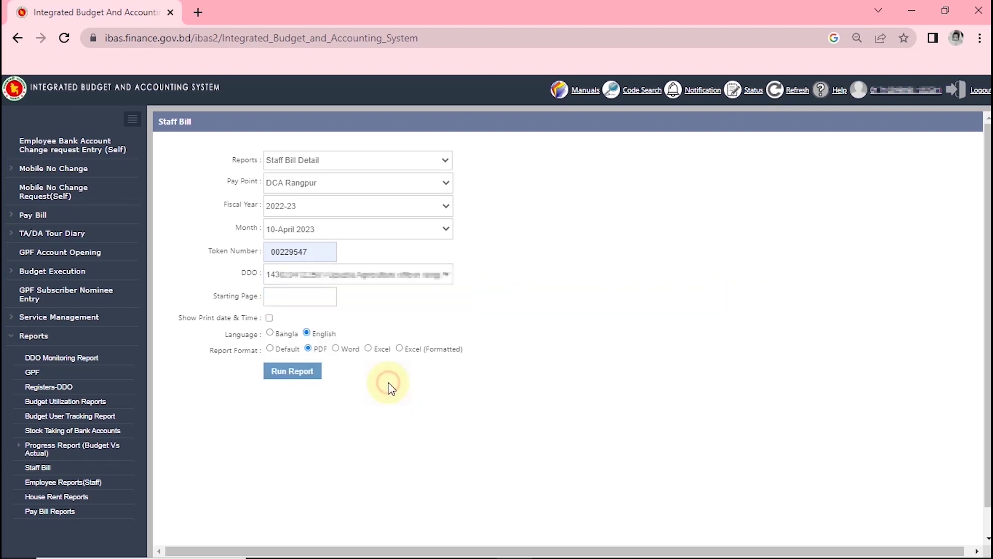
click(270, 334)
click(291, 372)
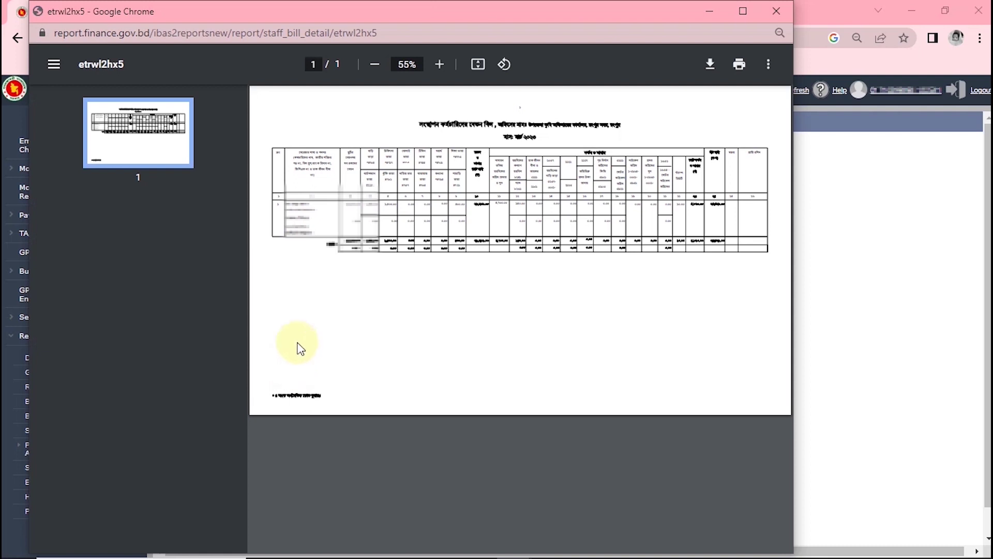
- Zoom the detail report to 50%, save it to the Desktop as etrwl2hx5.pdf, and close it
click(375, 64)
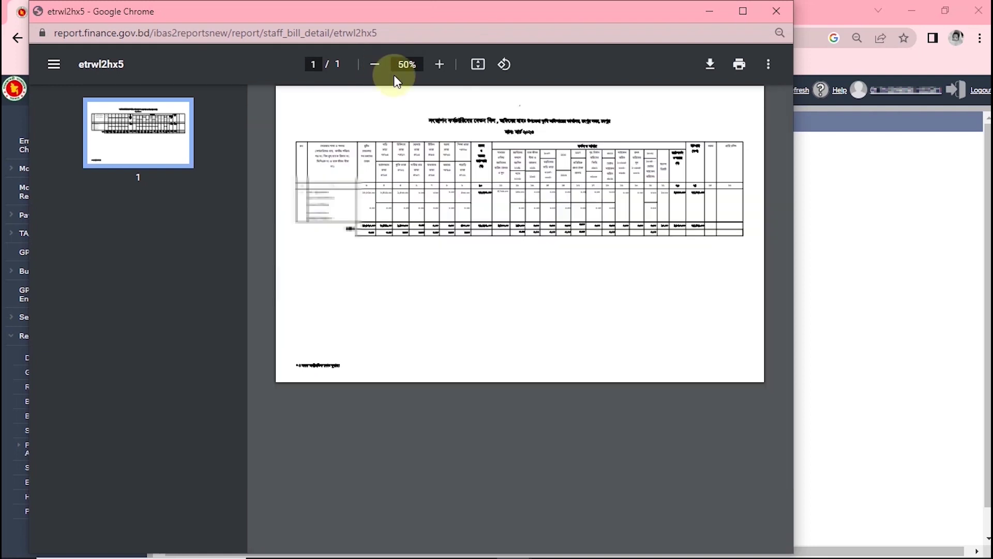
click(711, 66)
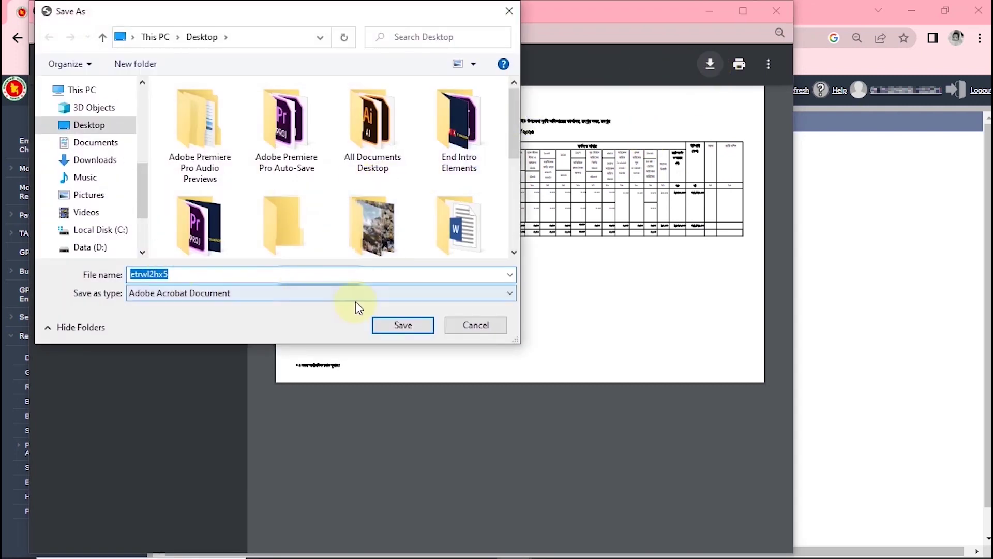
click(404, 325)
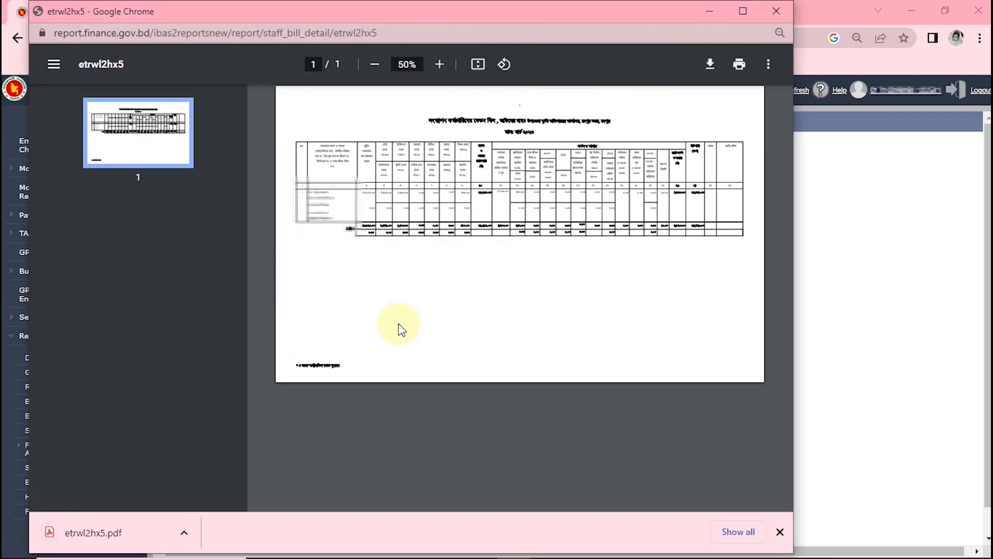
click(906, 14)
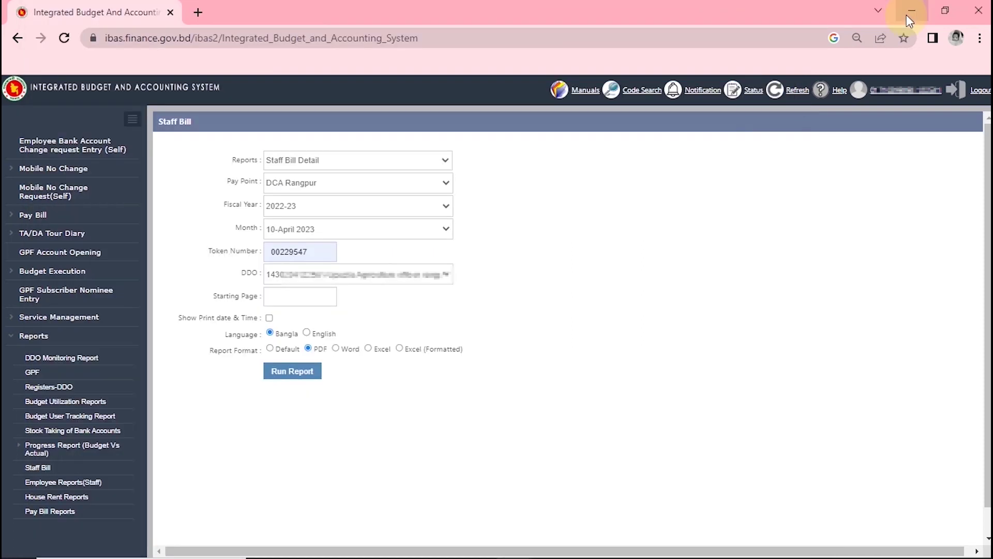
- Bring Acrobat forward and zoom tbphjzs8m.pdf to 75%
click(910, 11)
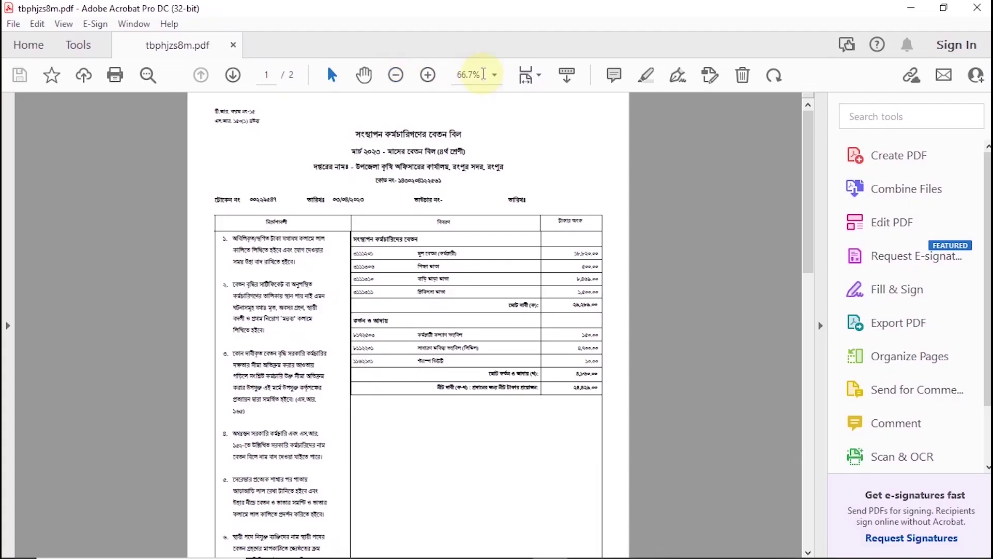
click(426, 75)
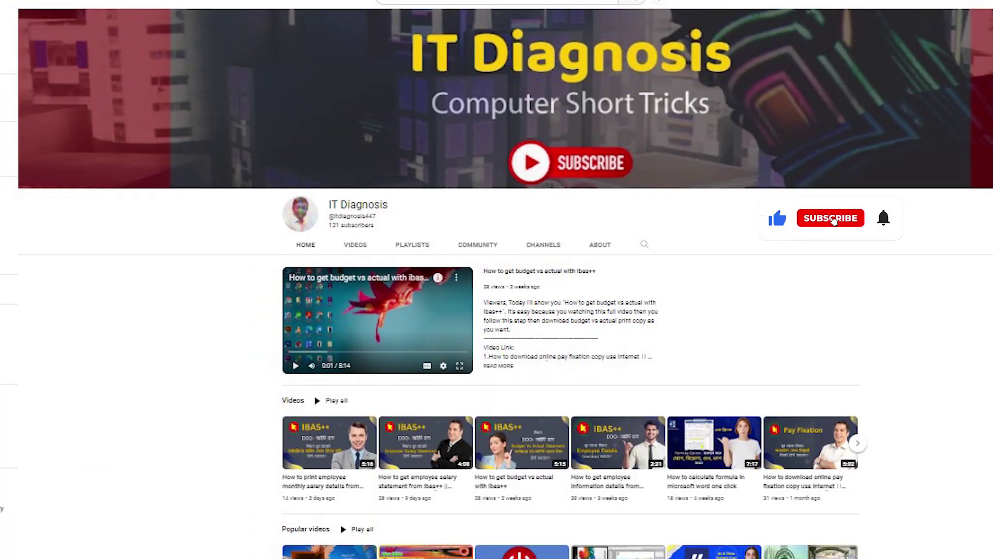
click(832, 219)
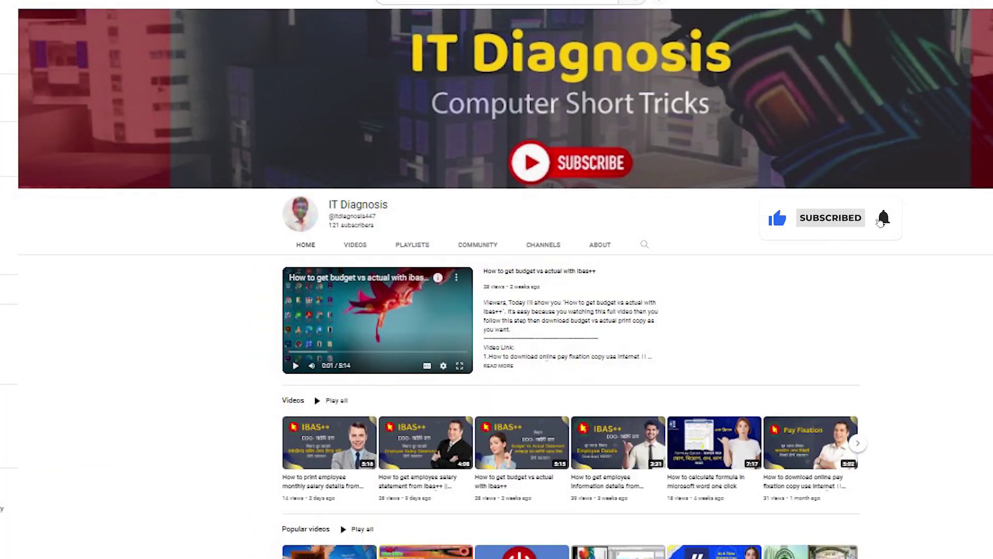